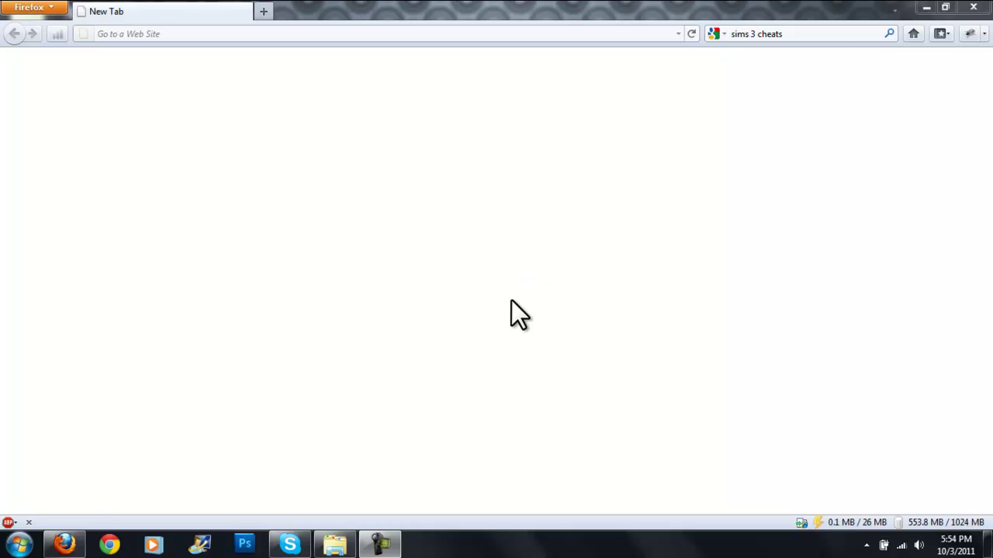
Step: Go to the website modthesims.info in the browser
key(ctrl+l)
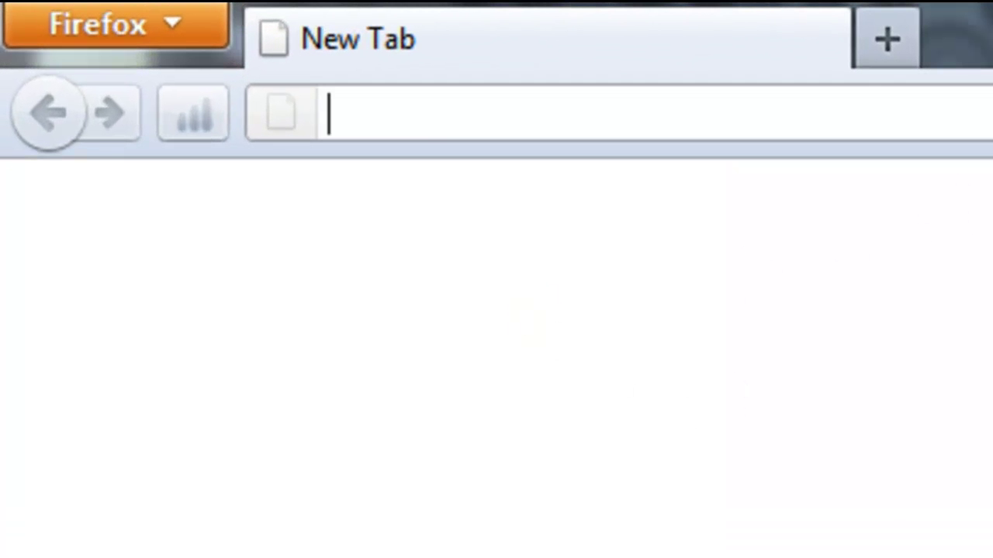
text(modths)
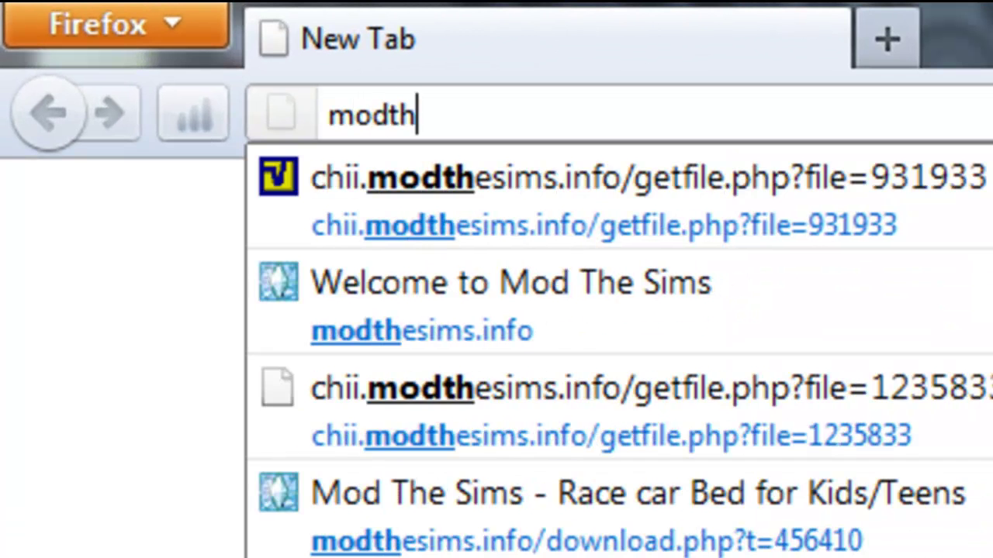
key(BackSpace)
text(esims.info)
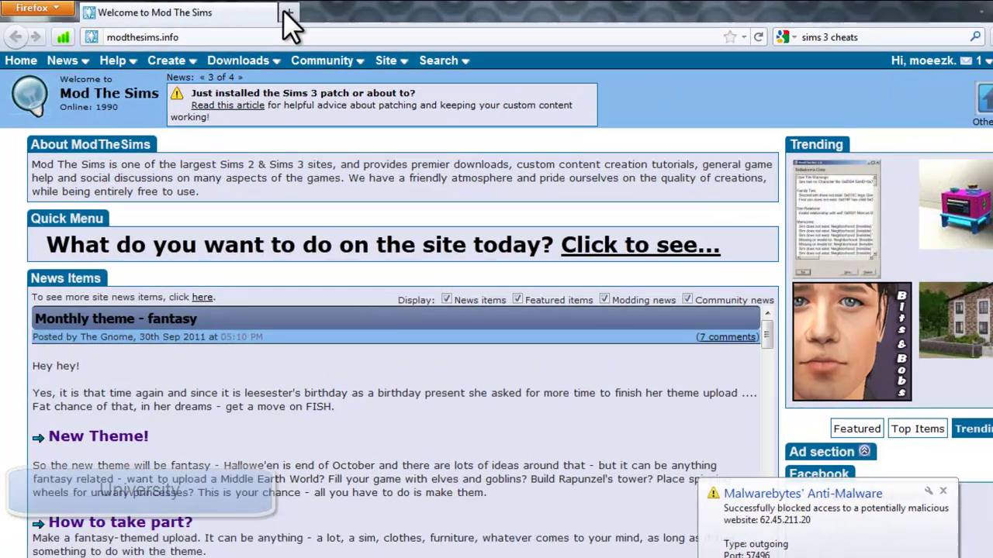
Step: Open chii.modthesims.info/getfile.php?file=931933 in a new tab and save the offered TS3InstallHelperUAC archive
click(263, 11)
click(276, 35)
text(mod)
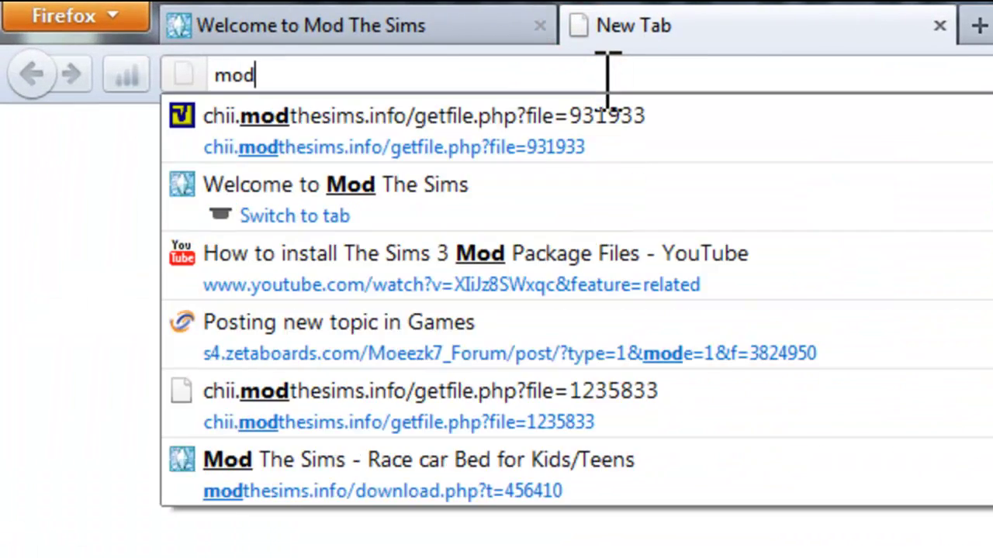
key(Down)
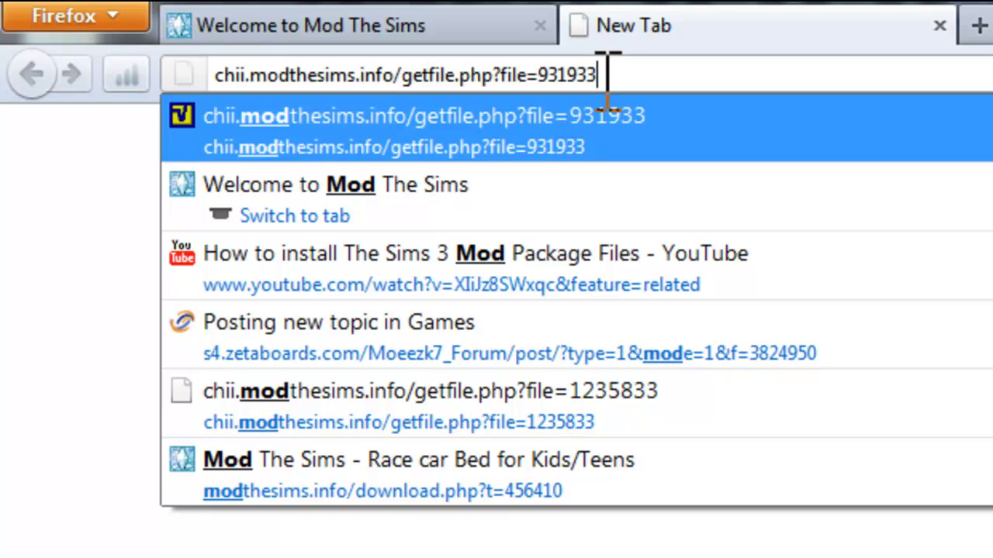
key(Return)
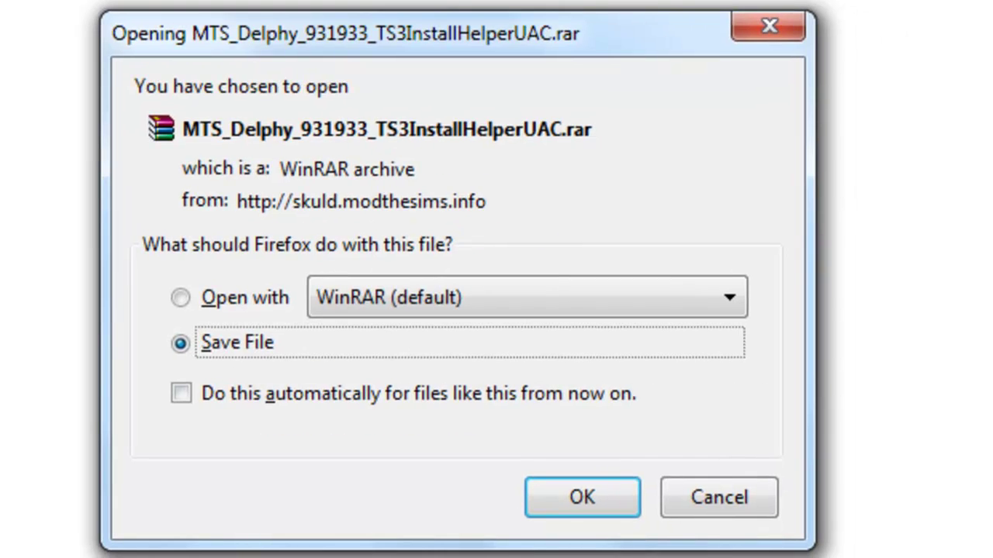
click(583, 499)
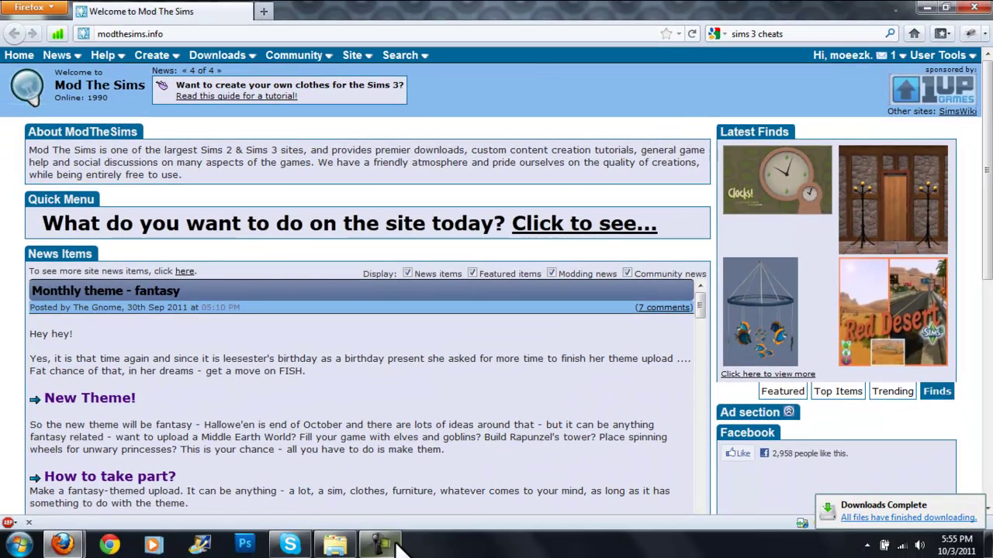
Step: Switch to the Downloads folder in Windows Explorer and permanently delete both MTS_Delphy_931933_TS3InstallHelper archives
mouse_move(347, 547)
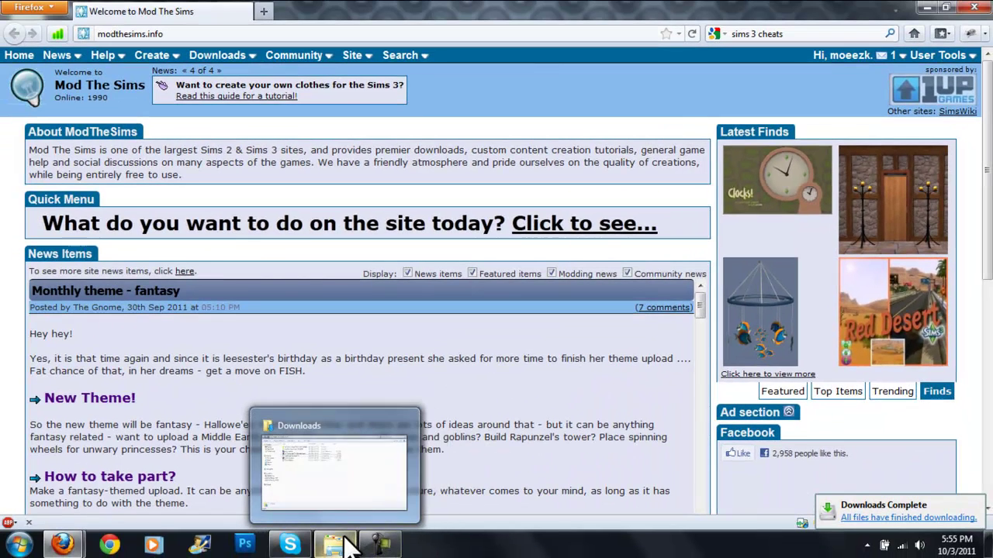
click(318, 500)
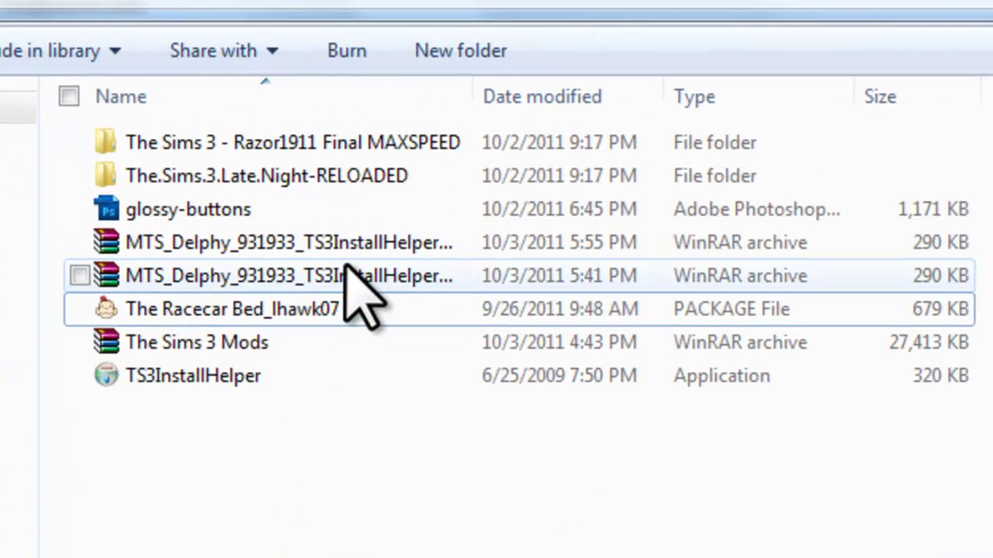
click(343, 264)
click(334, 242)
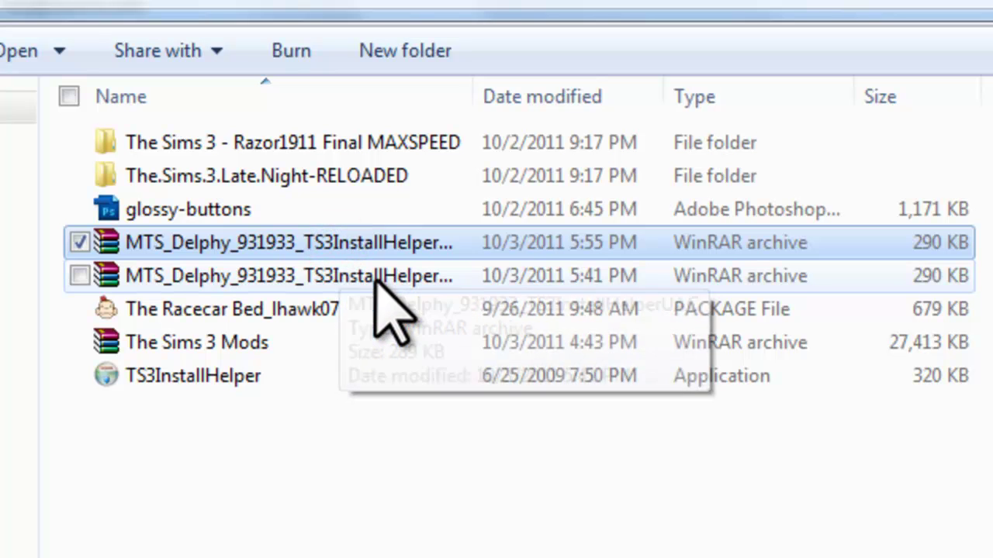
alt+double_click(470, 255)
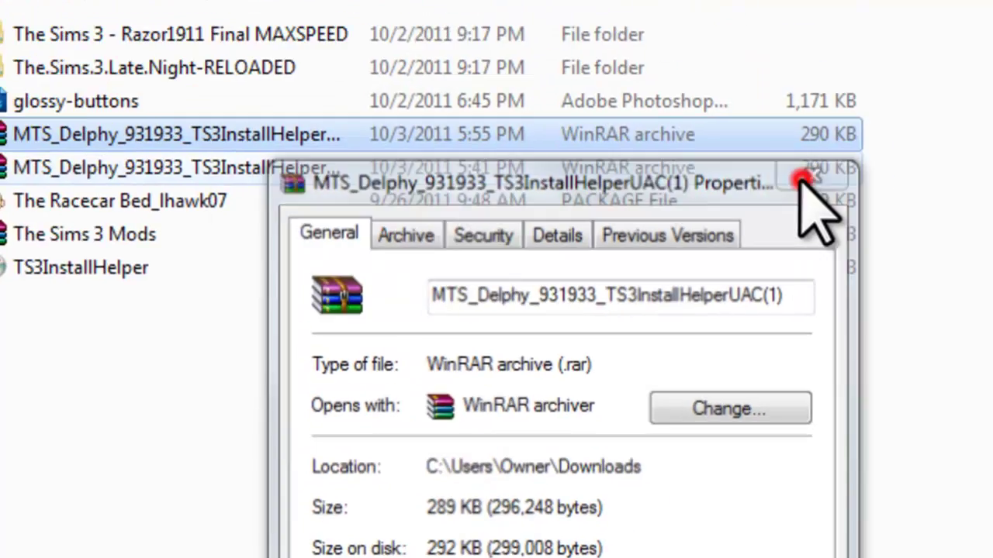
click(803, 180)
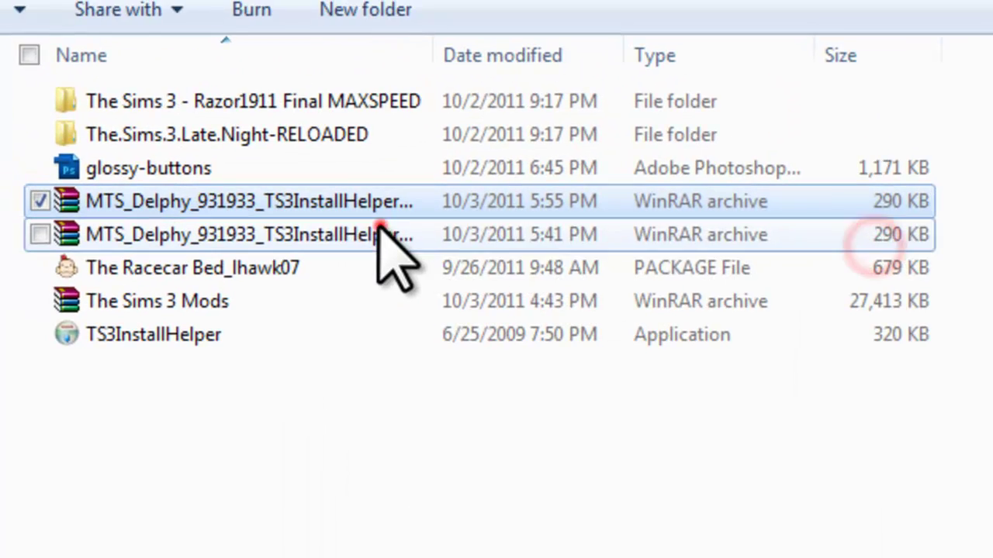
ctrl+click(307, 166)
key(shift+Delete)
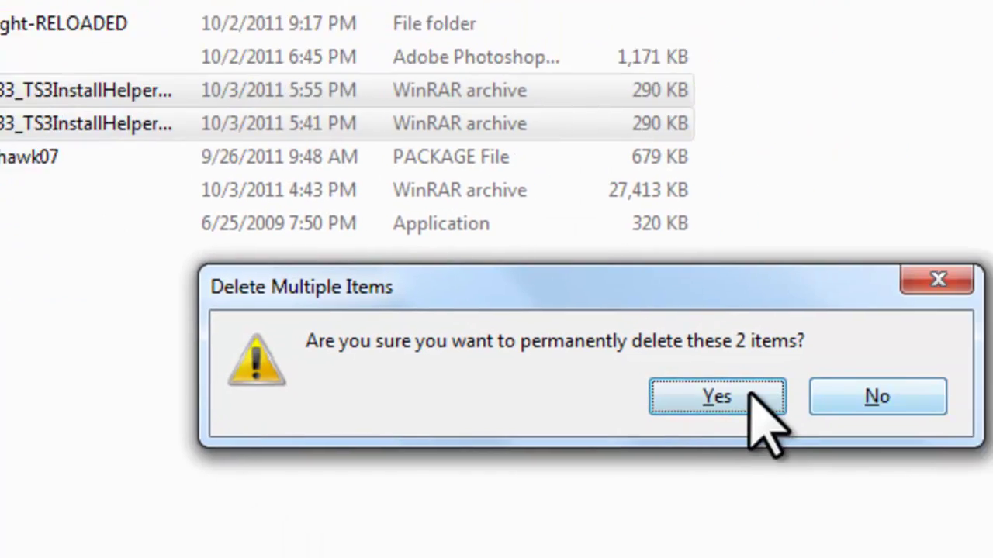
click(946, 503)
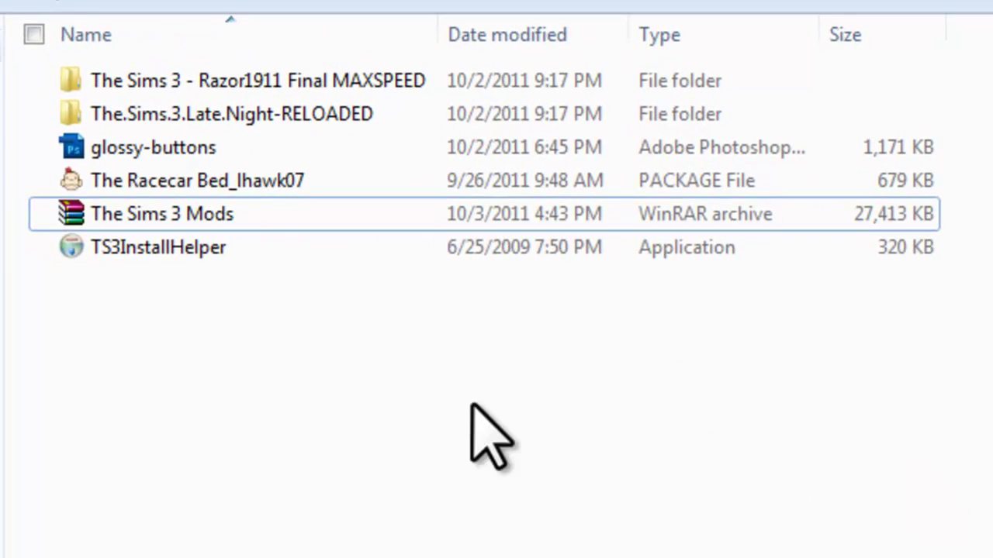
Step: Launch the TS3InstallHelper setup to review its destination folder, and quit it without installing
click(471, 403)
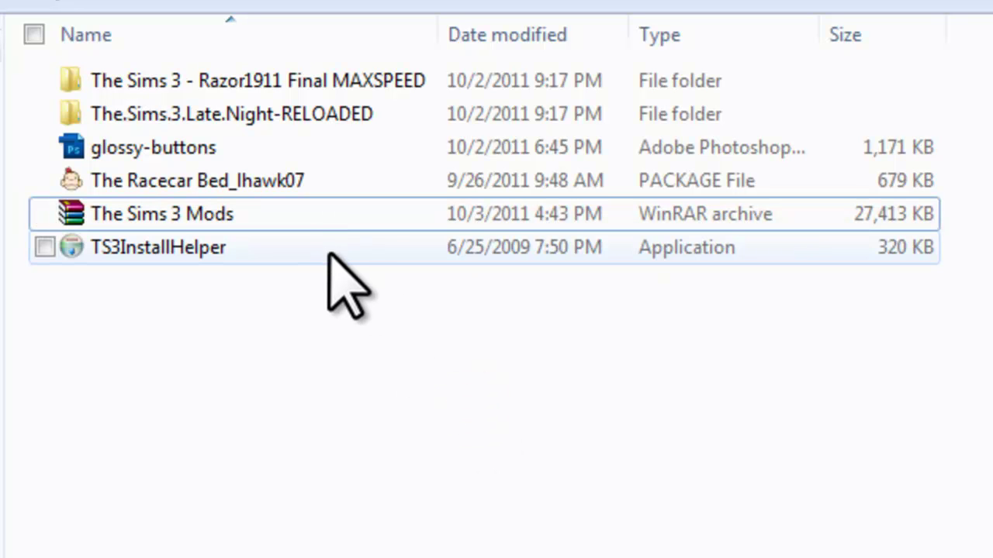
click(116, 248)
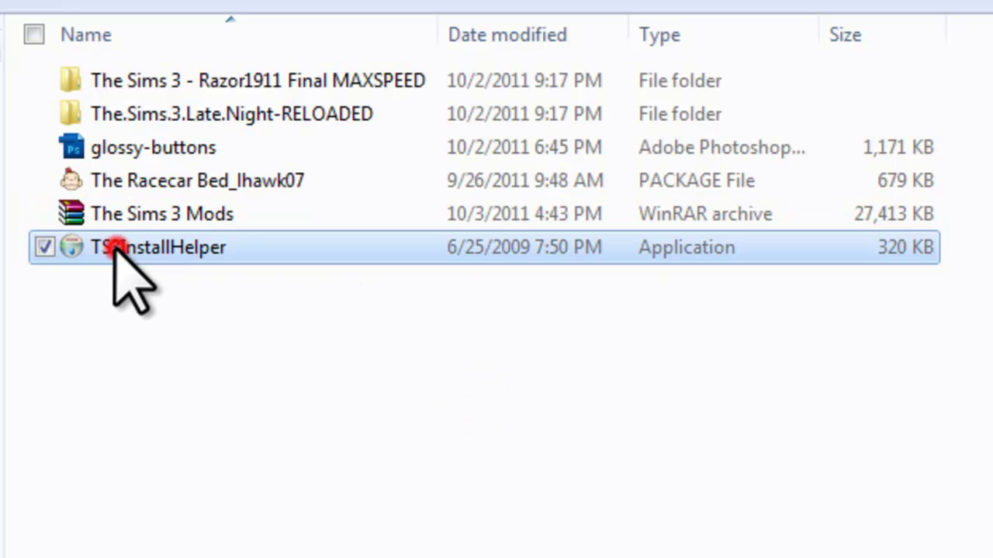
double_click(177, 250)
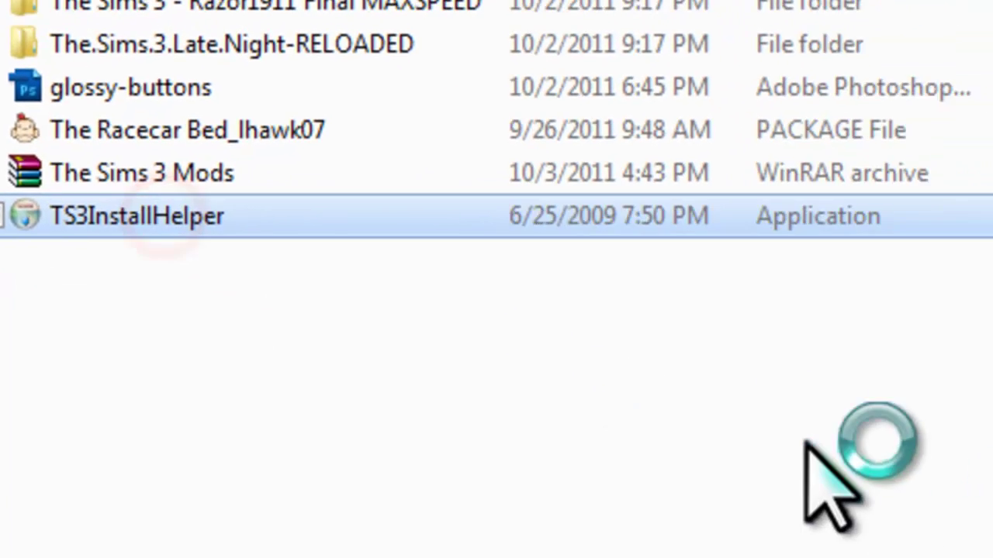
click(597, 503)
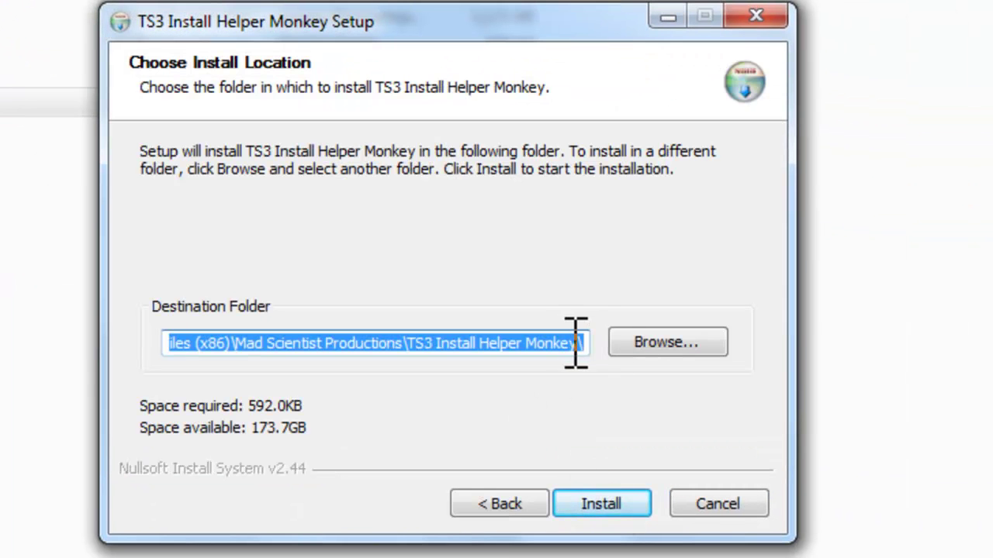
drag(576, 345, 652, 399)
click(405, 343)
drag(454, 343, 29, 347)
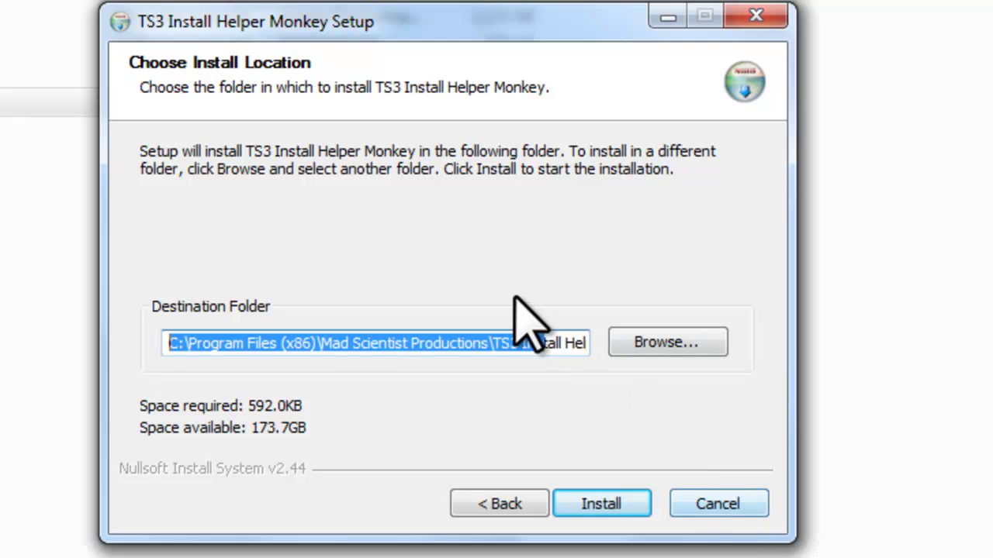
click(751, 503)
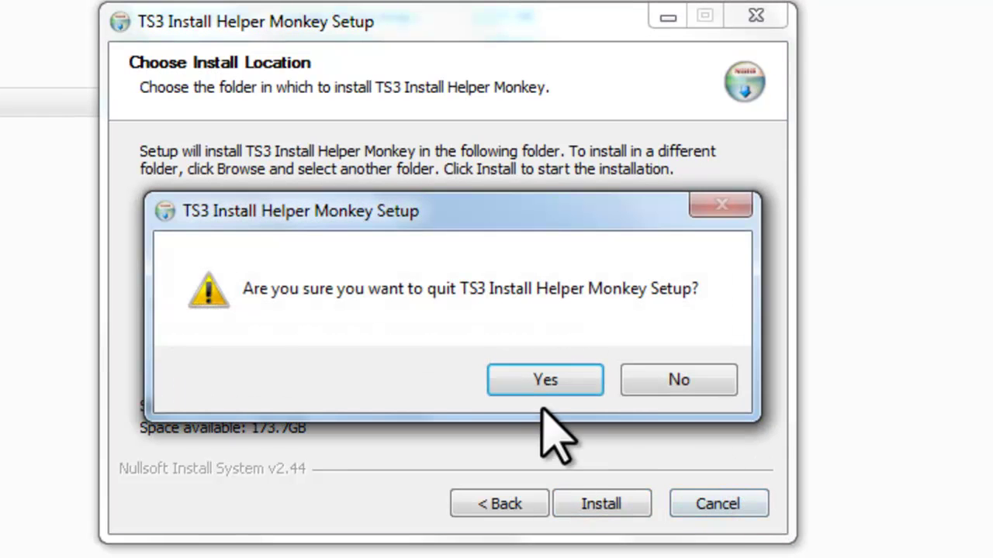
click(529, 383)
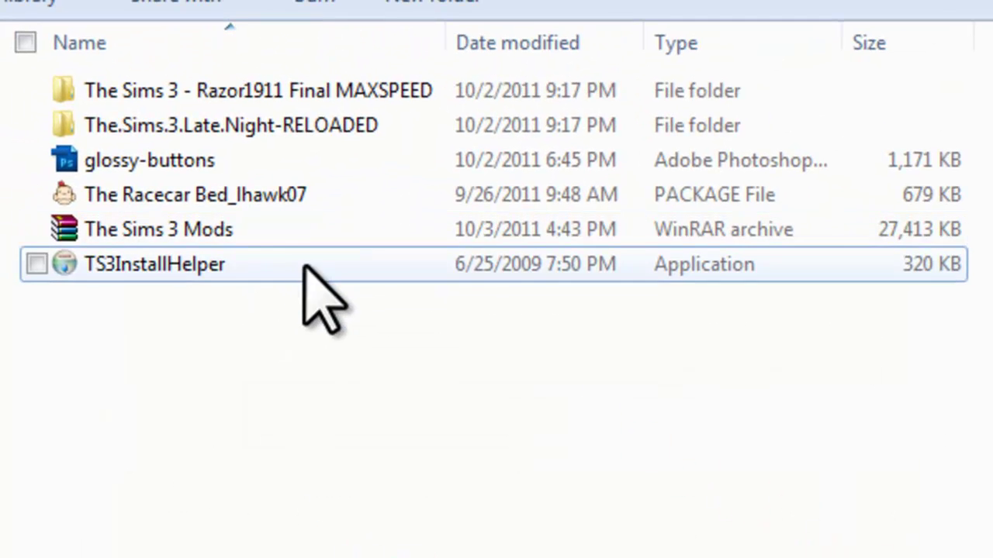
Step: Switch back to the Mod The Sims page in Firefox and open its Sims 3 downloads
mouse_move(124, 530)
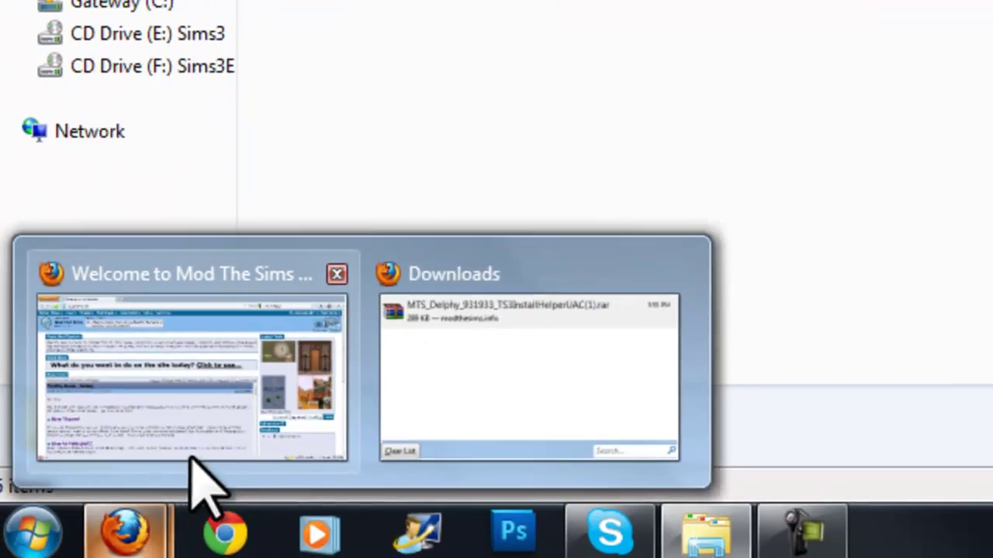
click(192, 458)
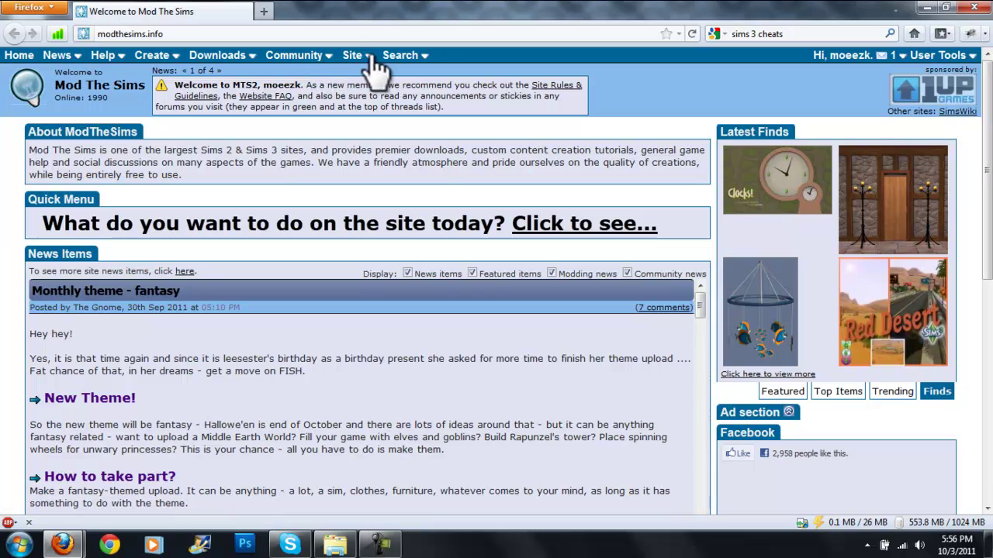
click(329, 62)
click(250, 57)
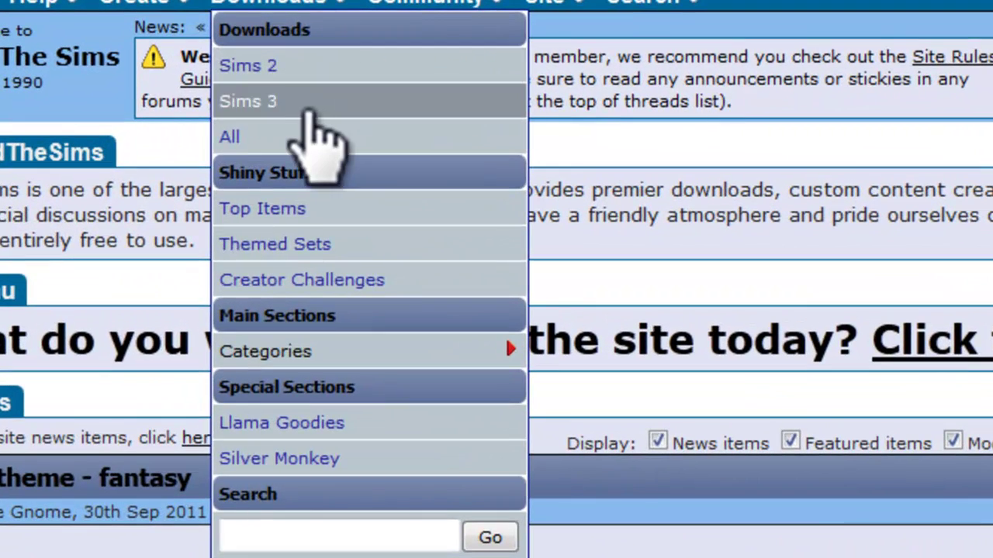
click(301, 102)
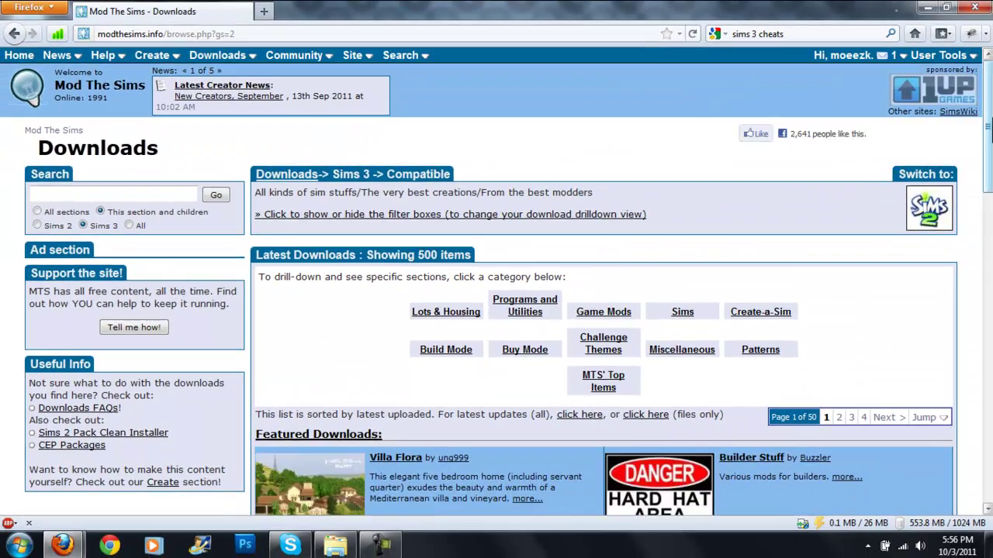
Step: Open the Race car Bed for Kids/Teens page from the Sims 3 downloads list
scroll(833, 209, down, 10)
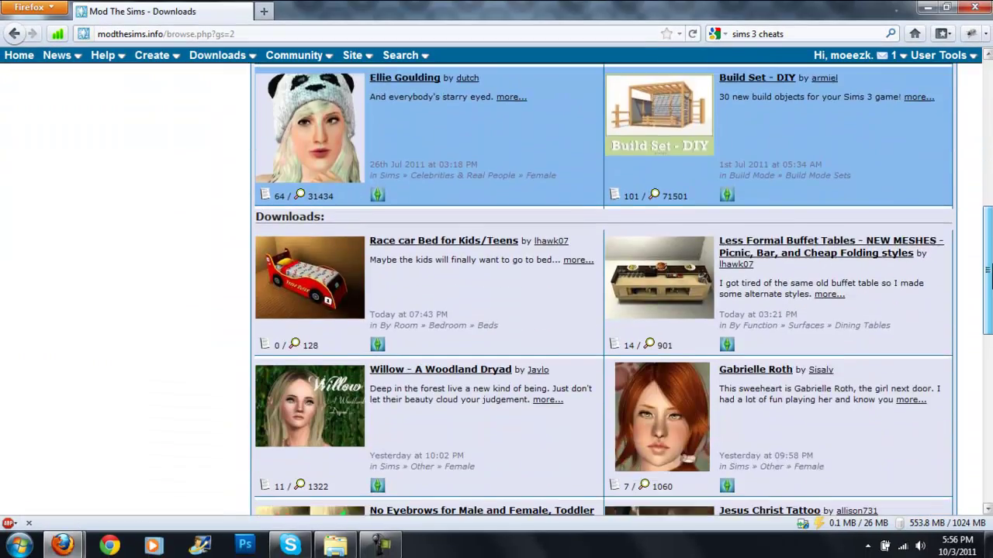
mouse_move(989, 267)
mouse_down()
mouse_move(987, 438)
mouse_move(987, 249)
mouse_up()
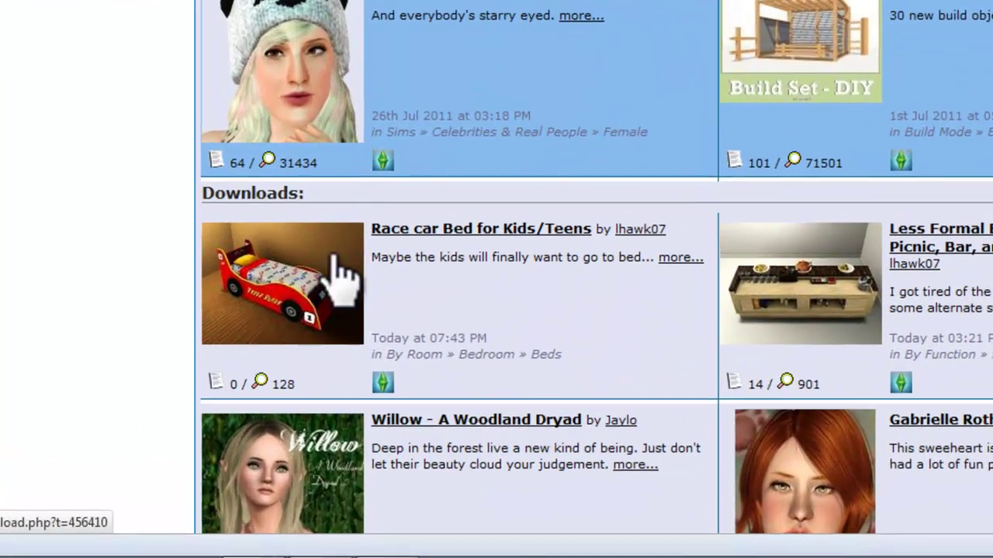
click(326, 256)
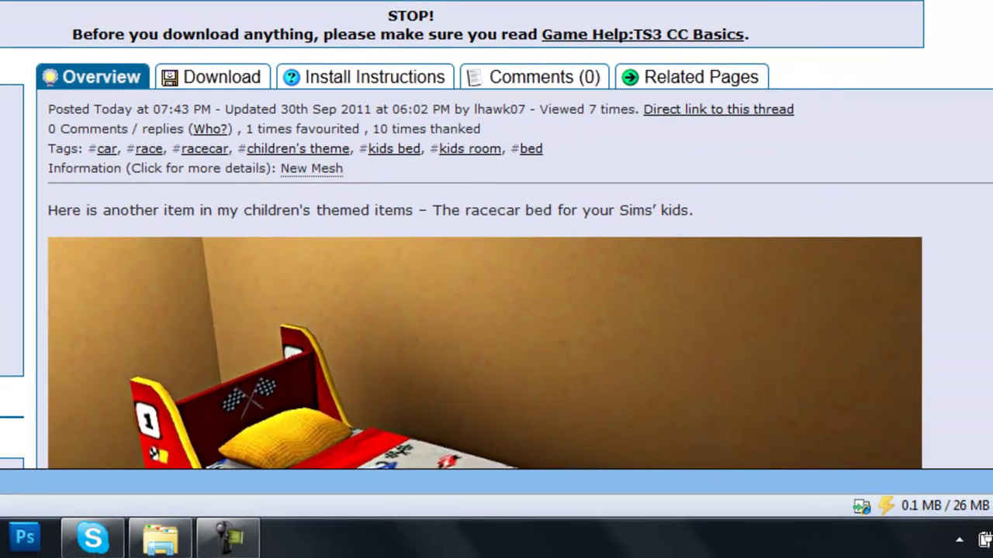
Step: Look over the race car bed's overview page and open its download section down to the download files
scroll(496, 232, down, 5)
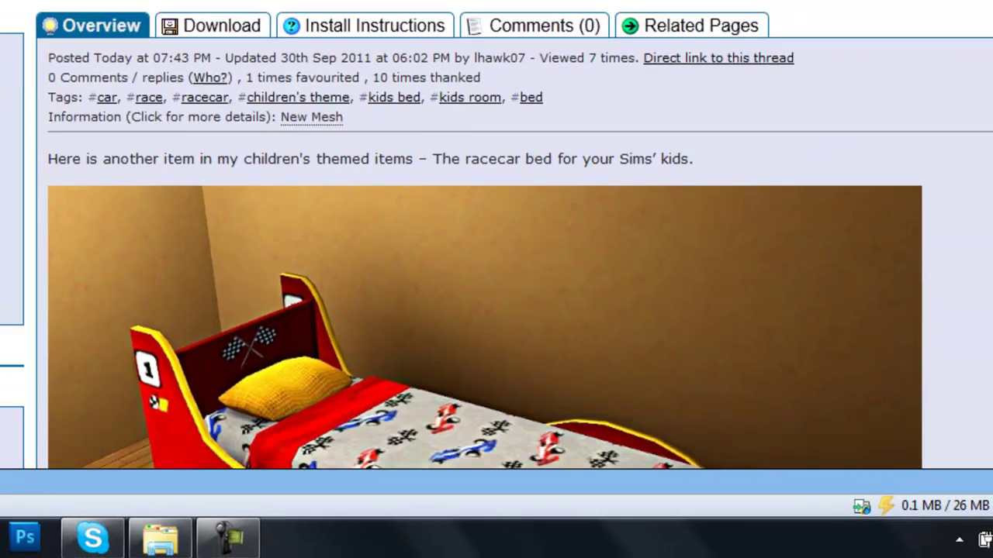
scroll(497, 233, up, 4)
scroll(496, 233, down, 4)
scroll(497, 232, up, 5)
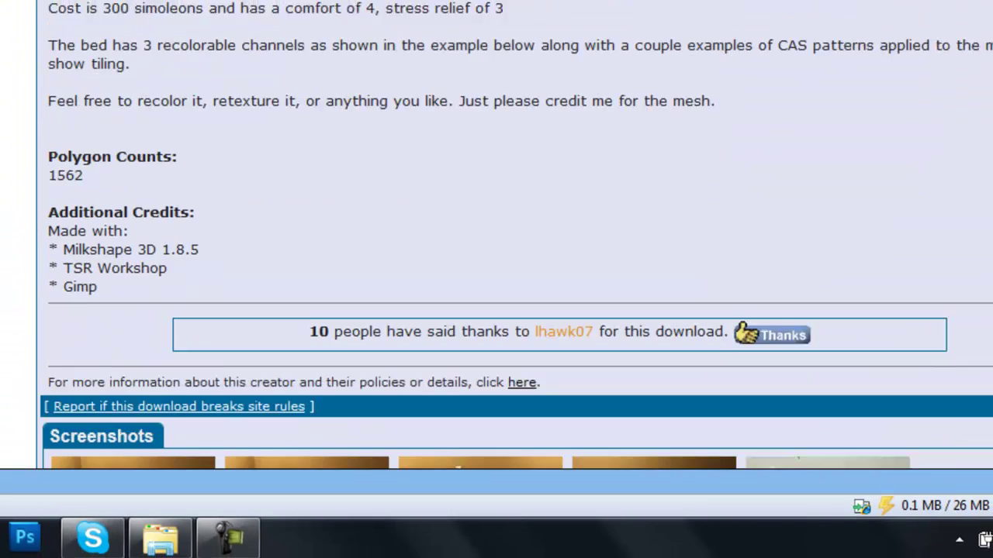
scroll(496, 233, down, 1)
scroll(517, 235, up, 1)
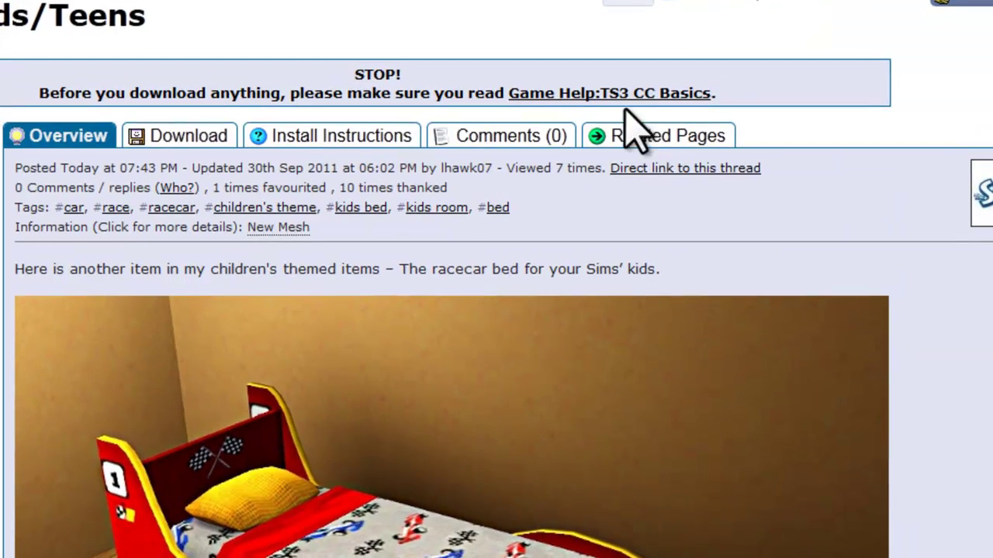
click(205, 141)
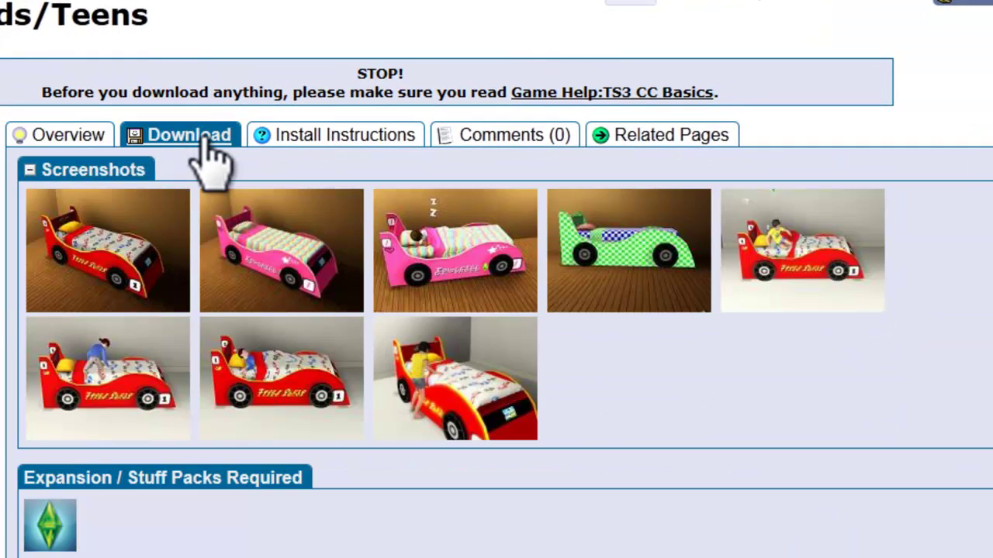
scroll(496, 280, down, 3)
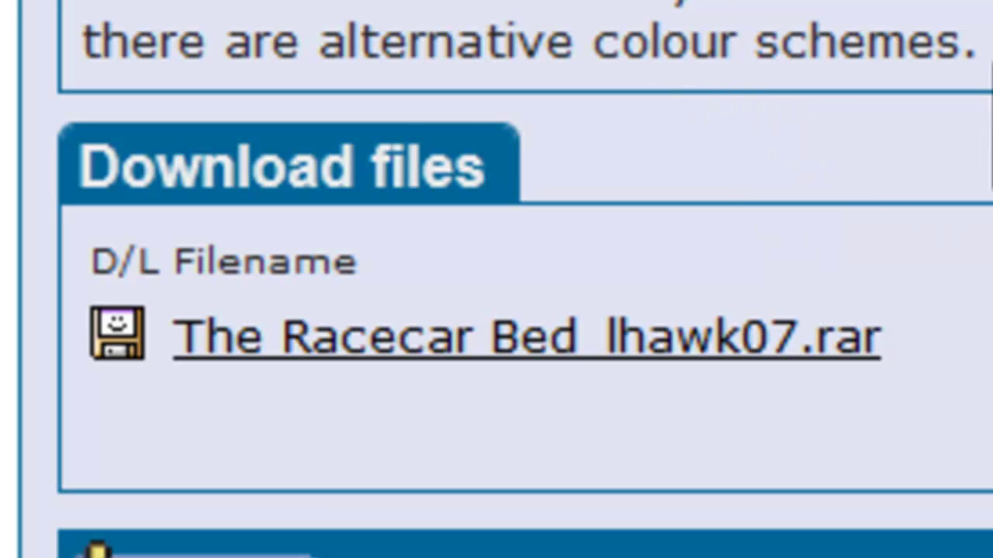
Step: Bring up the download prompt for The Racecar Bed_lhawk07.rar and cancel it without saving the file
drag(975, 66, 148, 44)
click(144, 40)
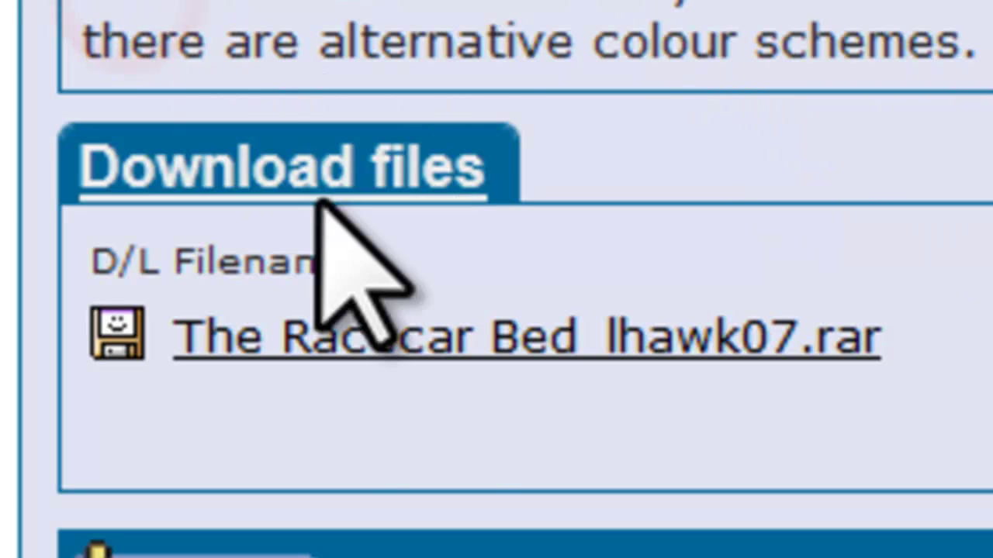
click(405, 324)
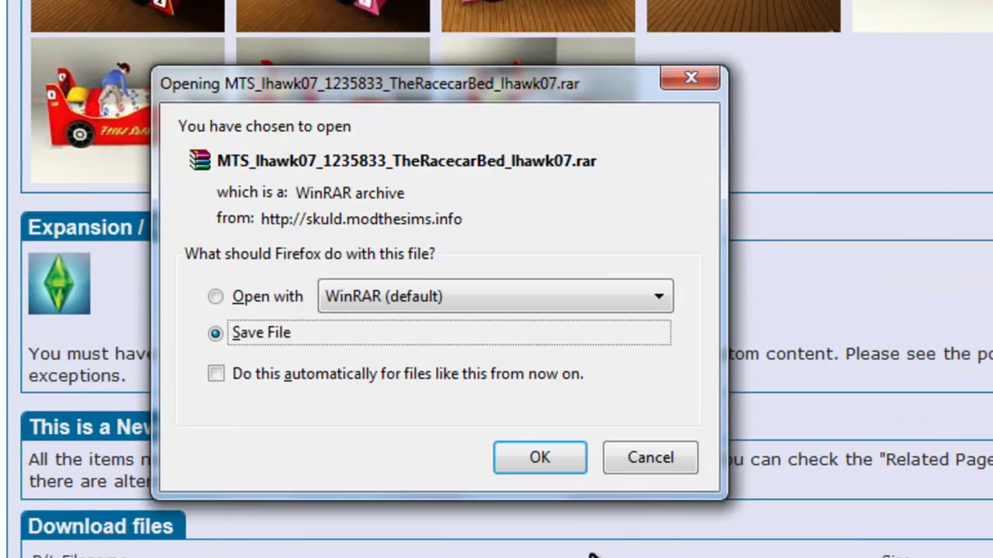
click(683, 459)
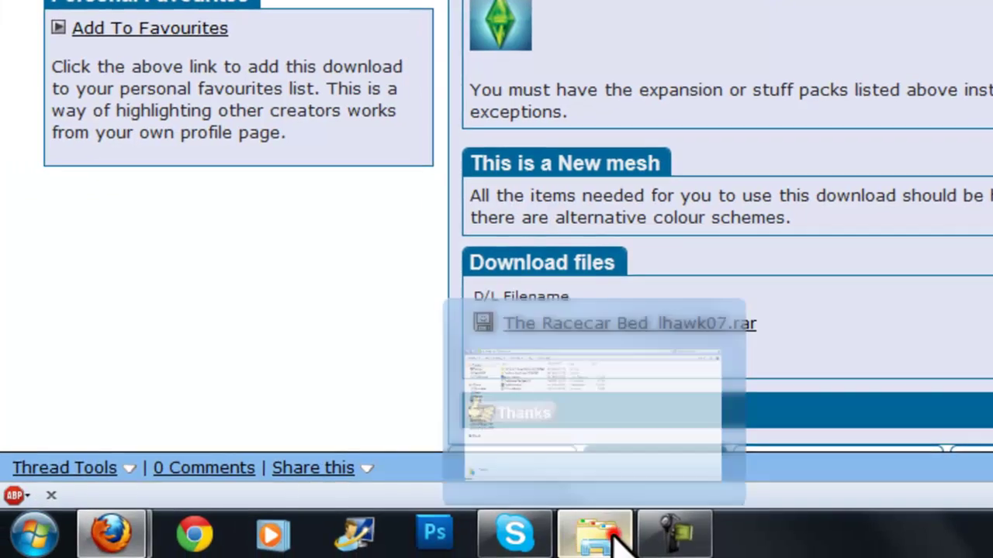
Step: Switch to the Downloads folder in Windows Explorer and launch The Racecar Bed_lhawk07 package, declining to overwrite the existing file
click(617, 539)
click(288, 381)
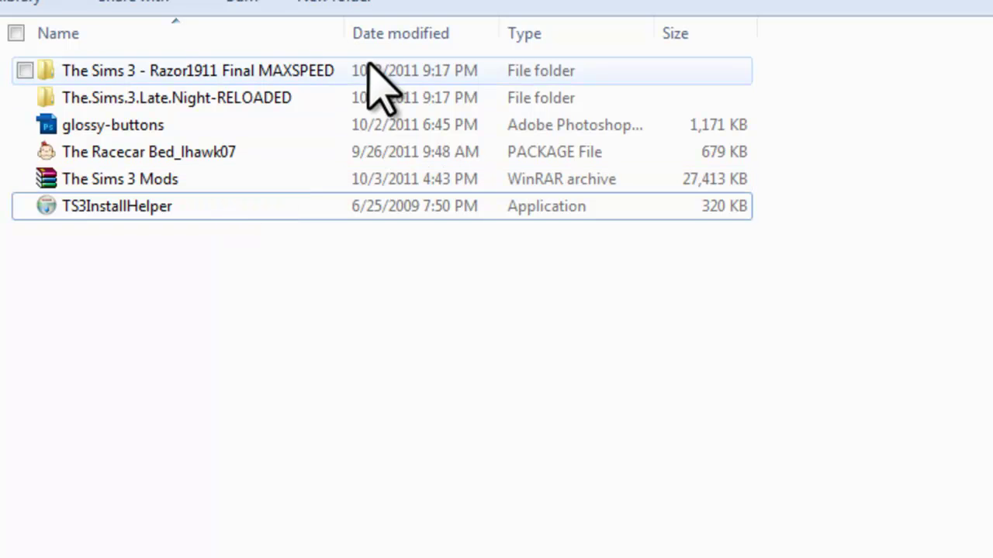
click(288, 153)
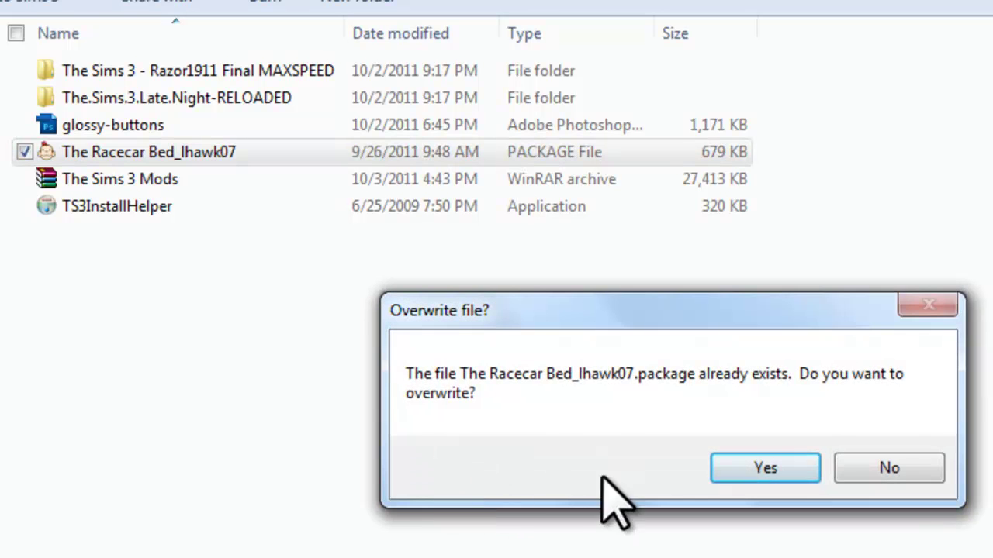
click(928, 468)
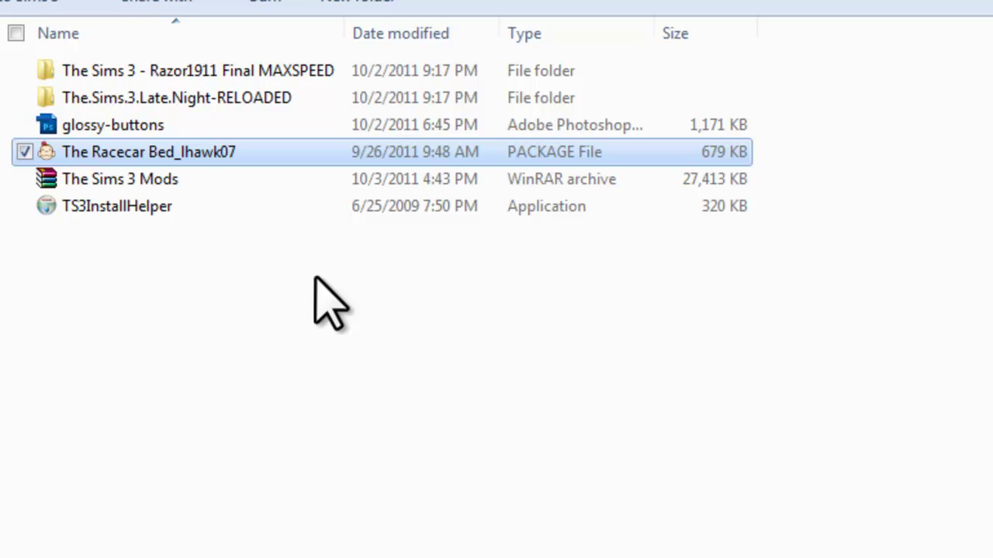
Step: Run Install to Sims 3 on The Racecar Bed_lhawk07 package and decline the overwrite
right_click(139, 154)
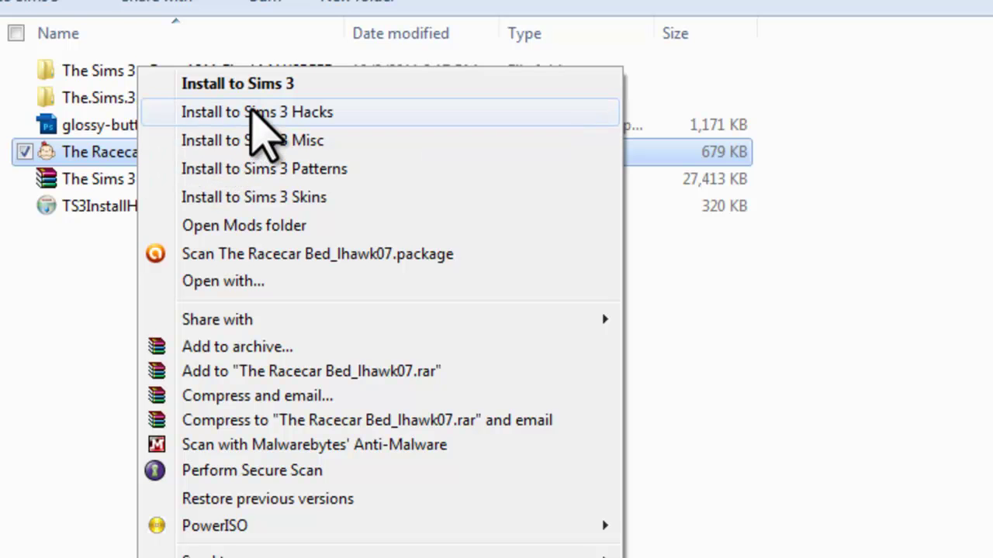
click(342, 84)
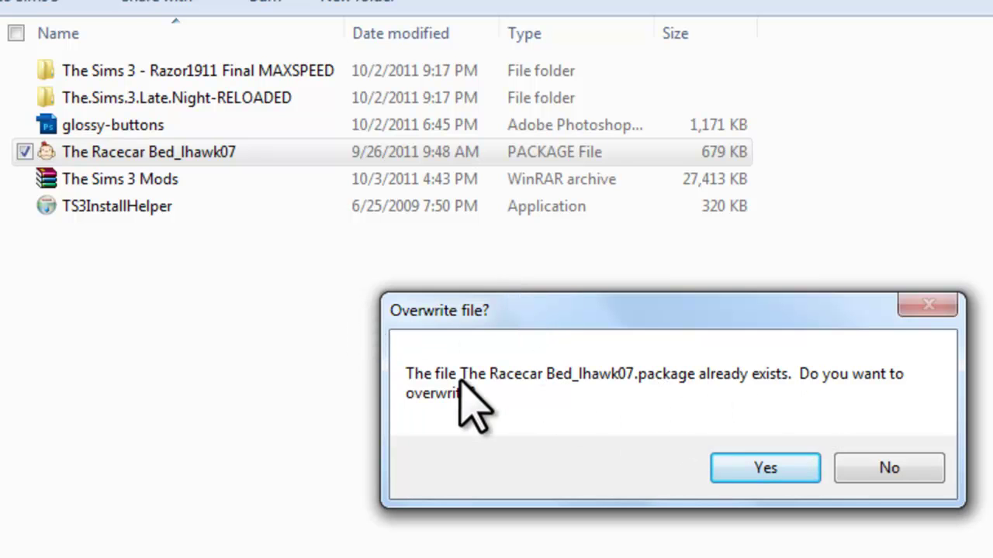
click(877, 473)
Step: Browse from Computer through the C: drive and Program Files (x86) to The Sims 3 folder and select Resource.cfg
key(super)
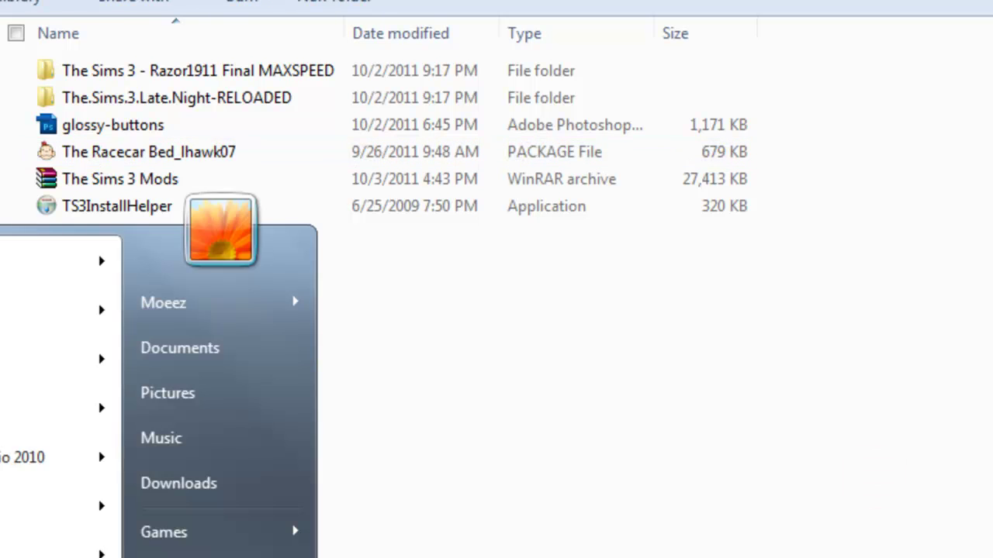
click(213, 557)
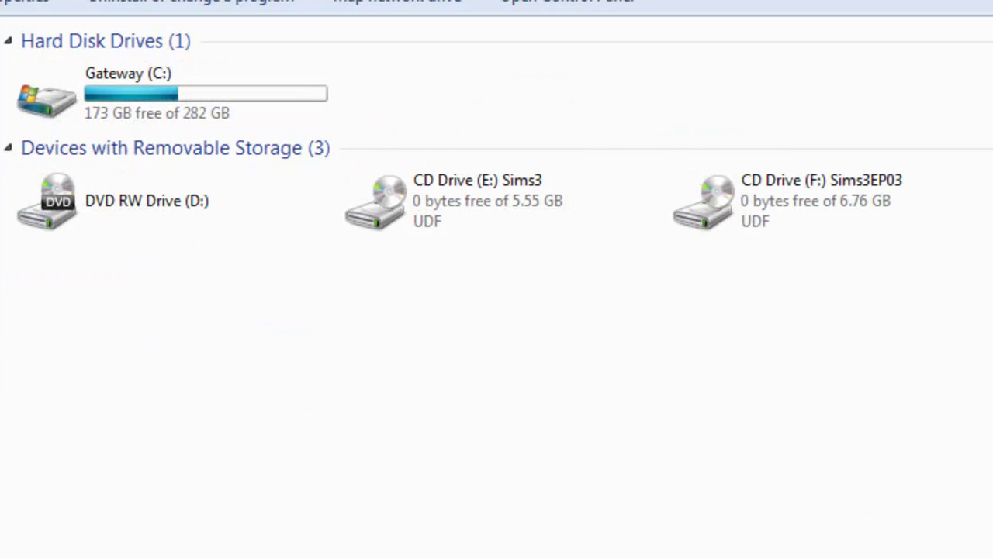
double_click(202, 124)
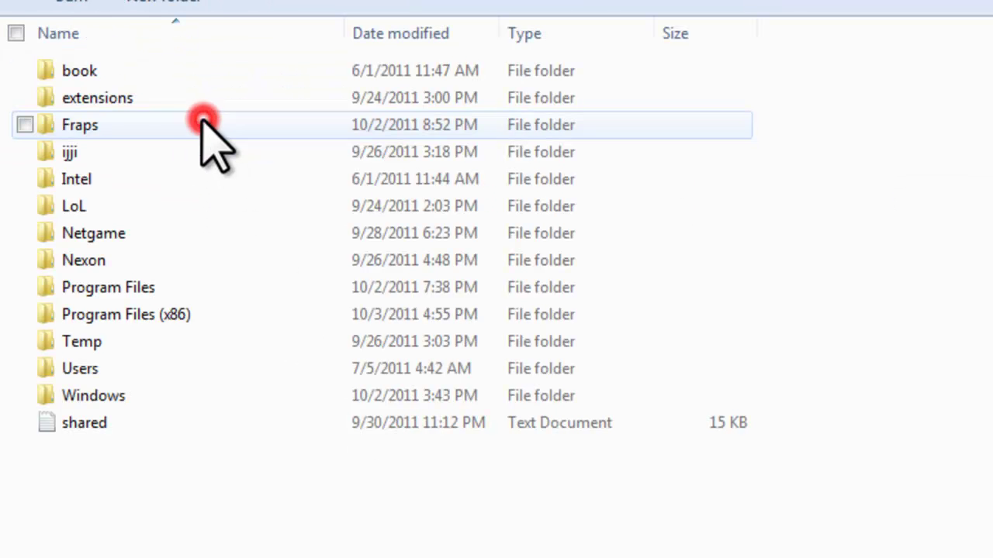
double_click(217, 317)
click(217, 316)
double_click(222, 344)
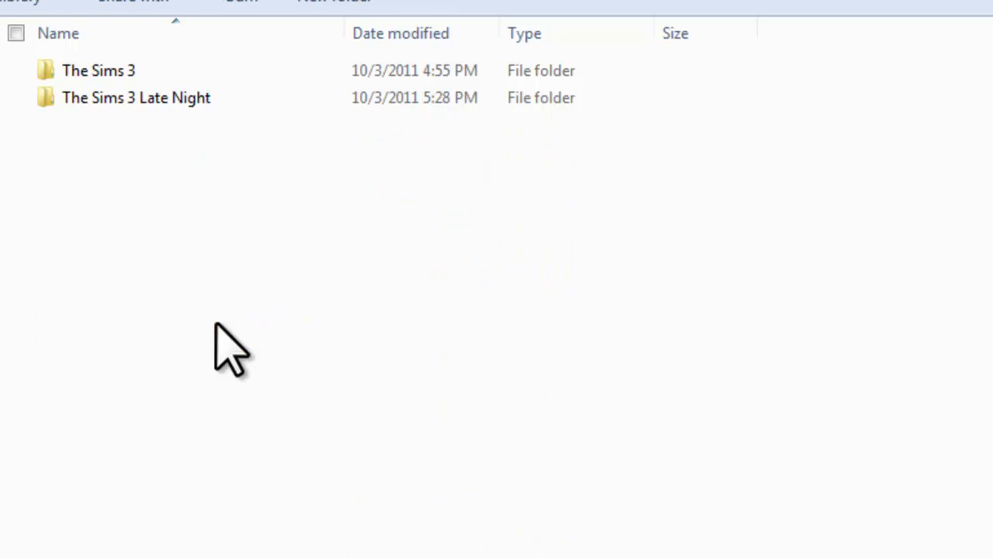
double_click(153, 72)
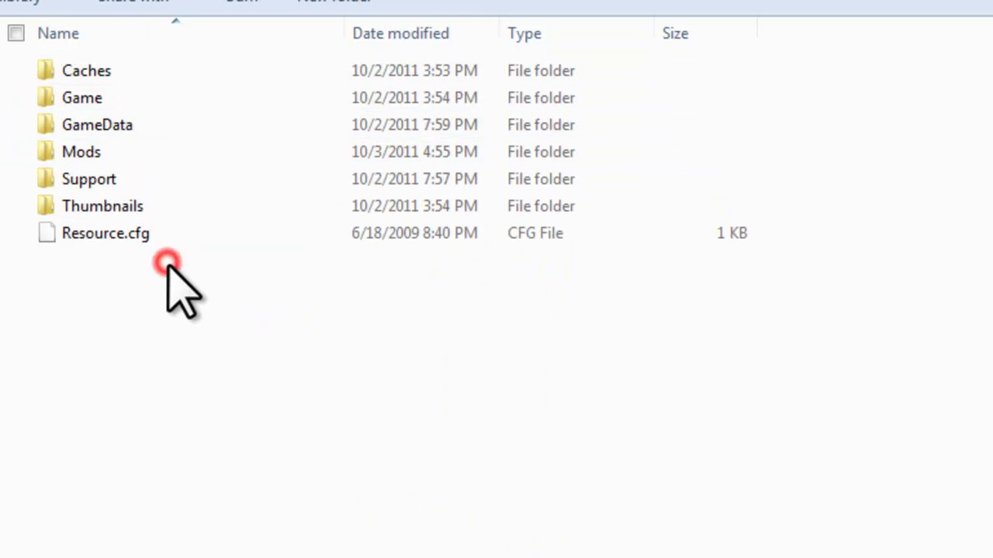
drag(180, 278, 50, 230)
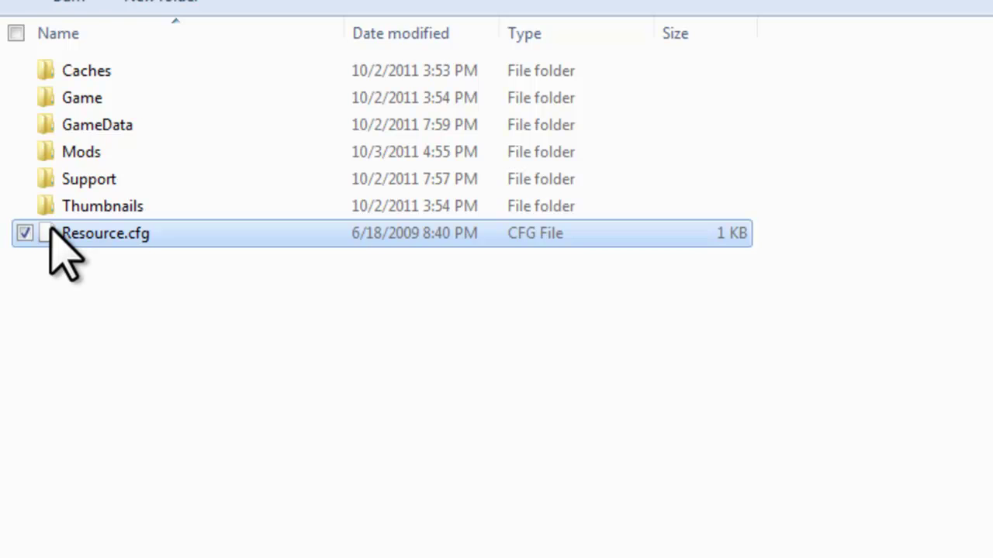
Step: Open Packages inside the Mods folder and point out the racecar bed package and the Hacks, Misc, Patterns and Skins folders
double_click(112, 160)
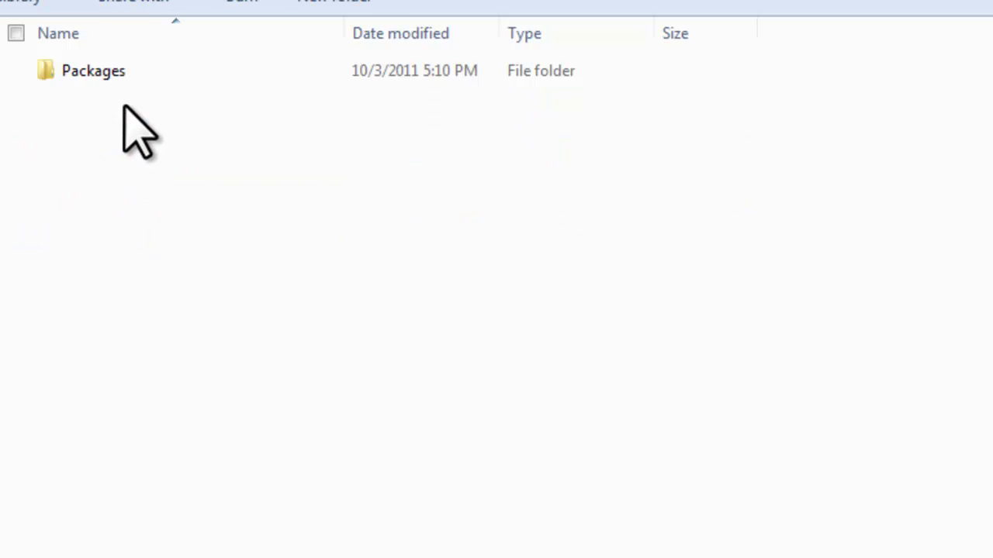
click(101, 71)
double_click(99, 70)
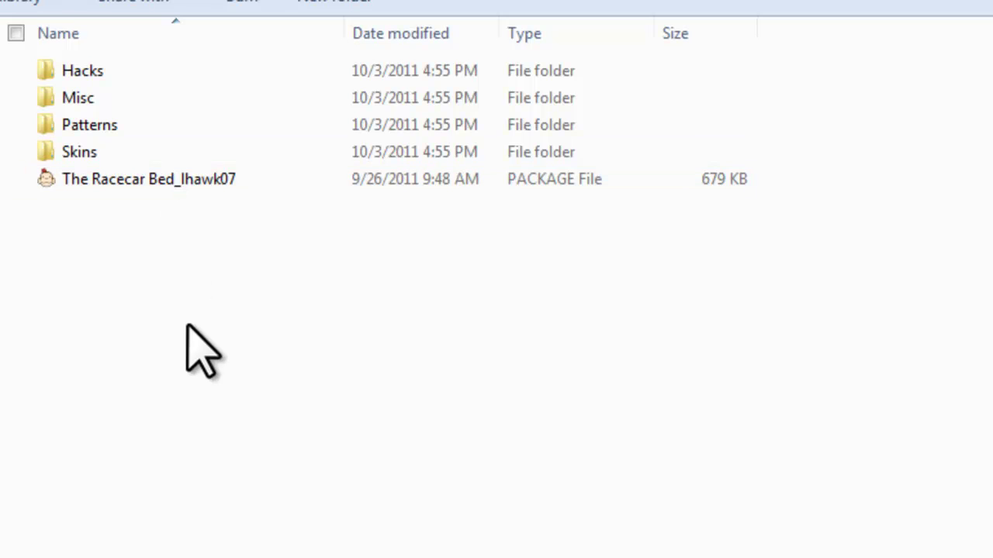
drag(188, 322, 49, 190)
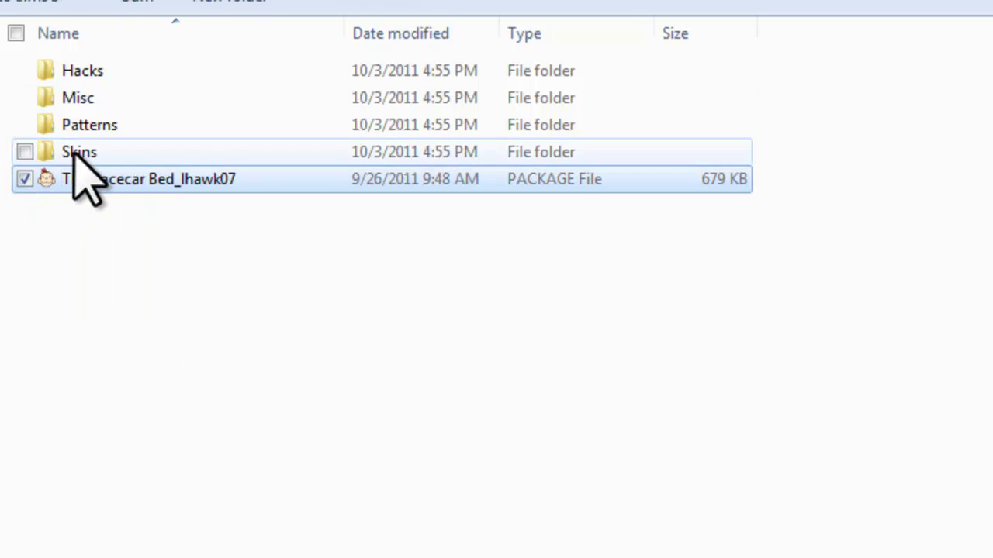
click(77, 152)
shift+click(80, 78)
click(154, 268)
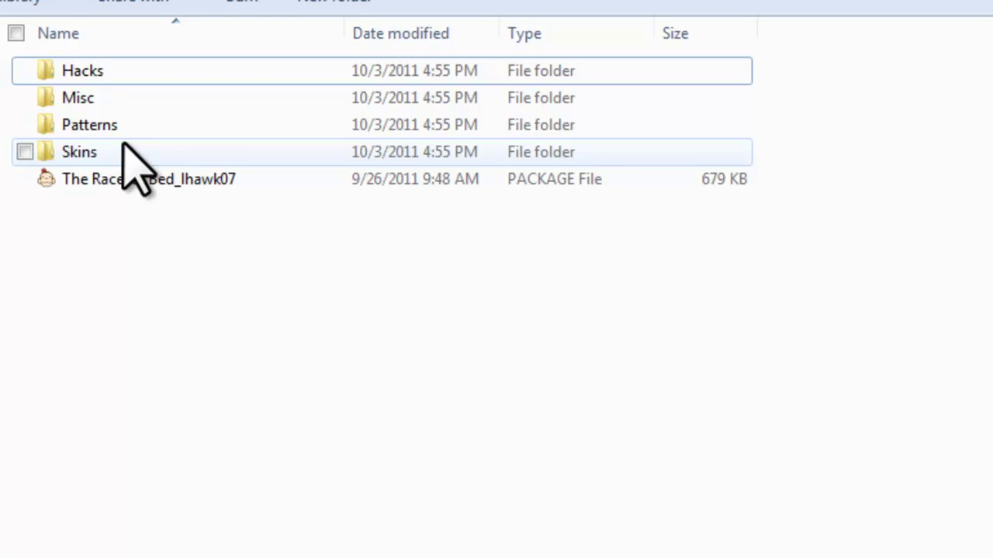
Step: Check the contents of the Misc folder and return to The Sims 3 folder
double_click(123, 101)
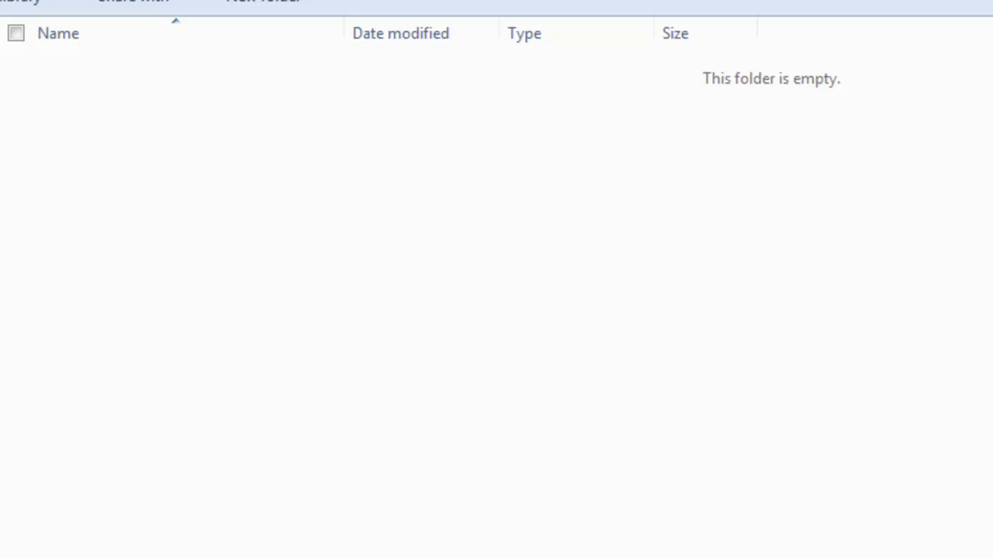
key(BackSpace)
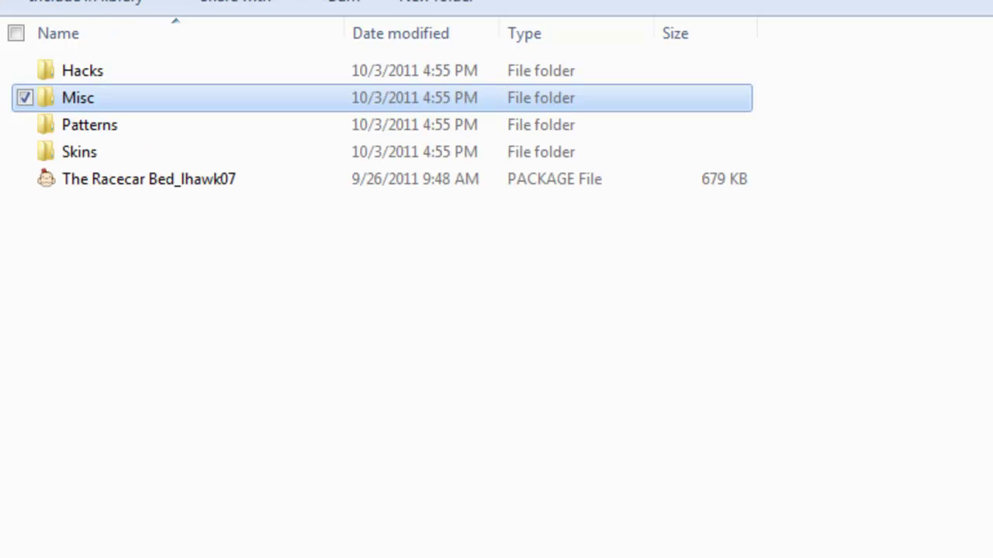
key(BackSpace)
key(BackSpace)
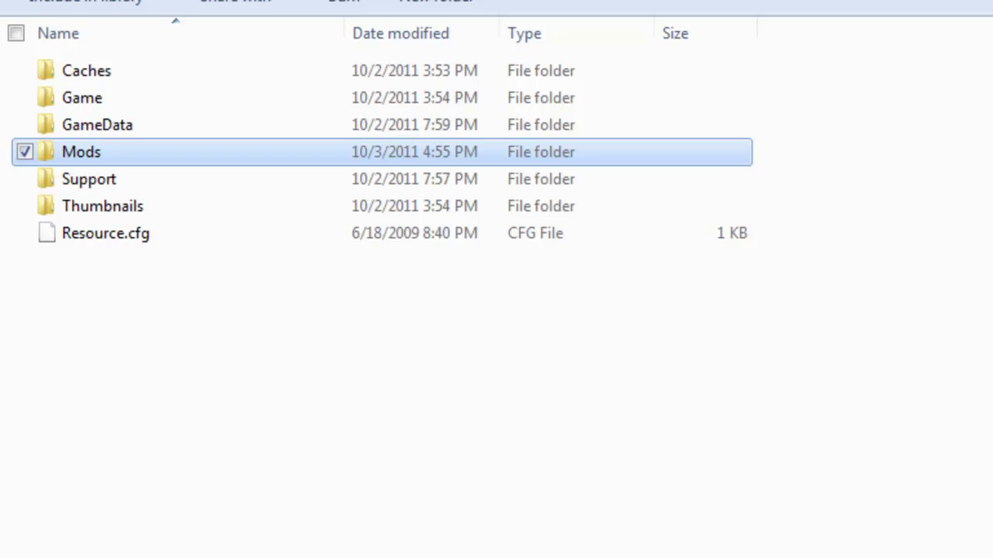
click(224, 463)
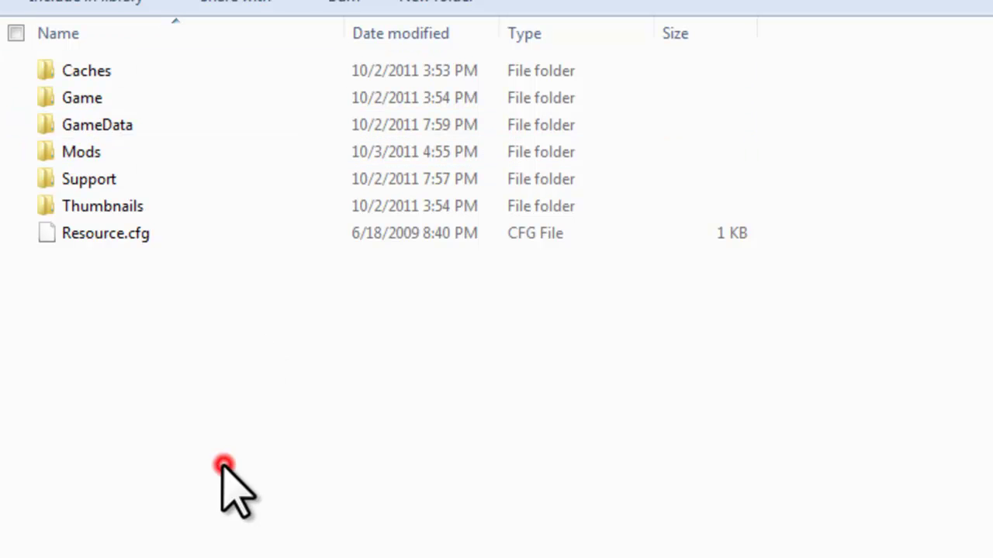
Step: Copy the Mods folder and Resource.cfg from The Sims 3 folder
click(136, 236)
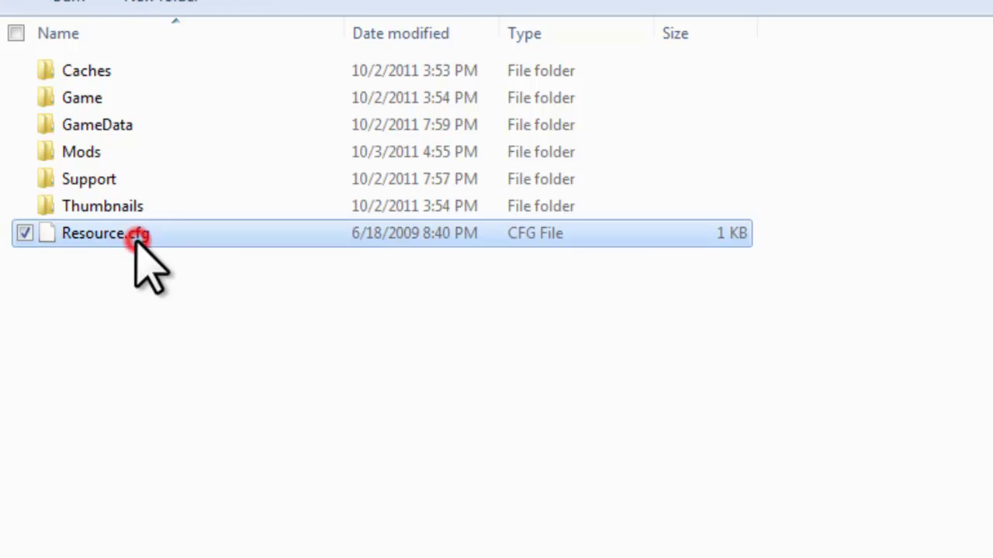
ctrl+click(117, 152)
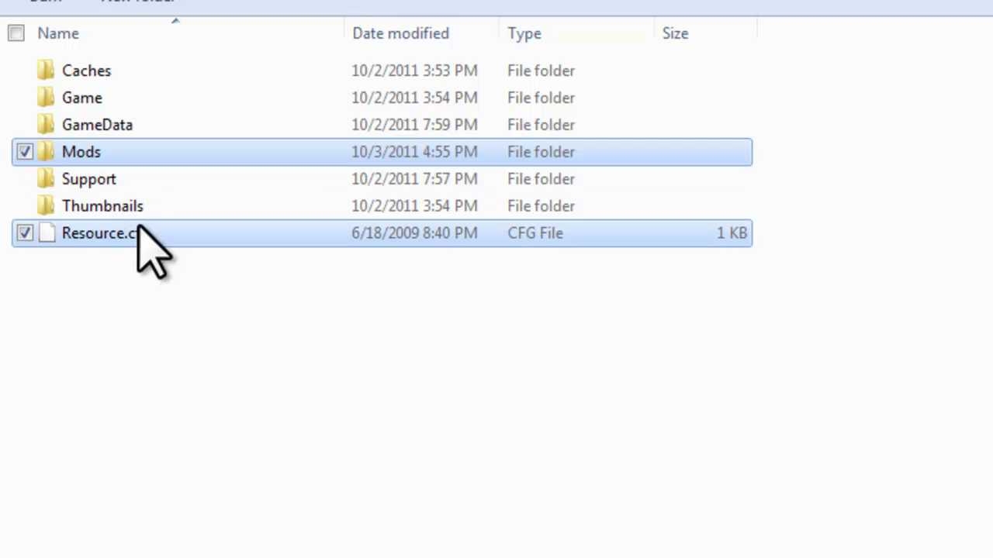
right_click(132, 152)
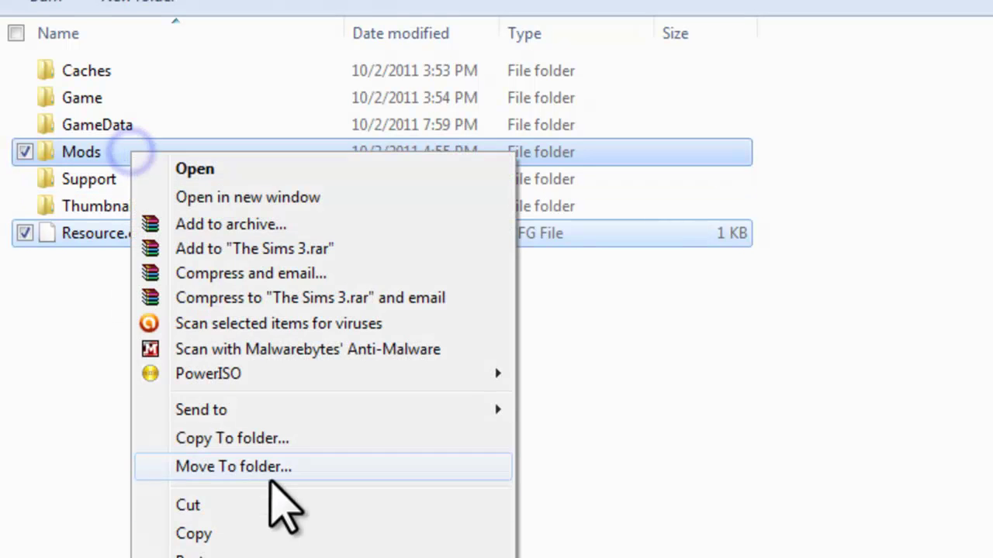
click(215, 533)
Step: Open The Sims 3 Late Night folder and show its paste option, dismissing it without pasting
key(BackSpace)
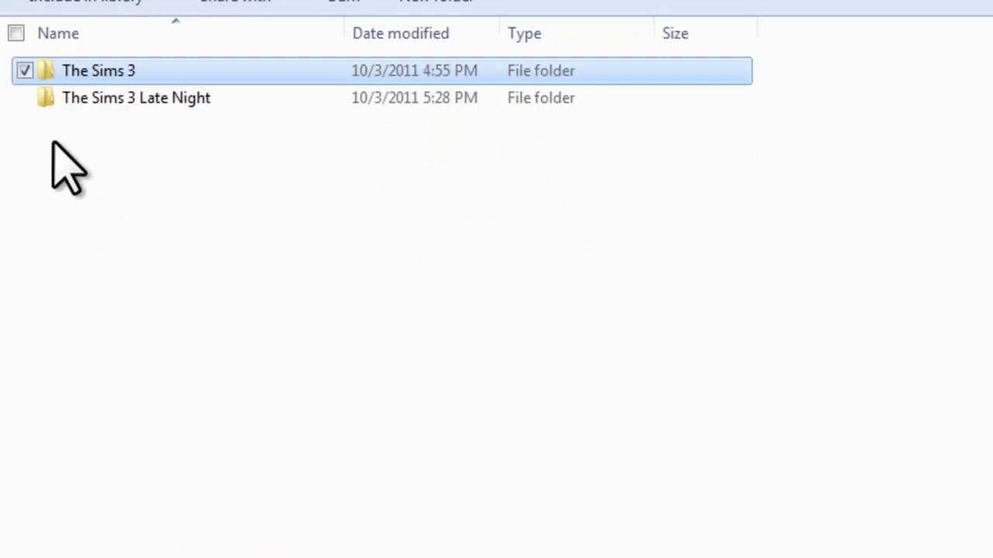
drag(211, 303, 89, 101)
double_click(85, 99)
right_click(202, 417)
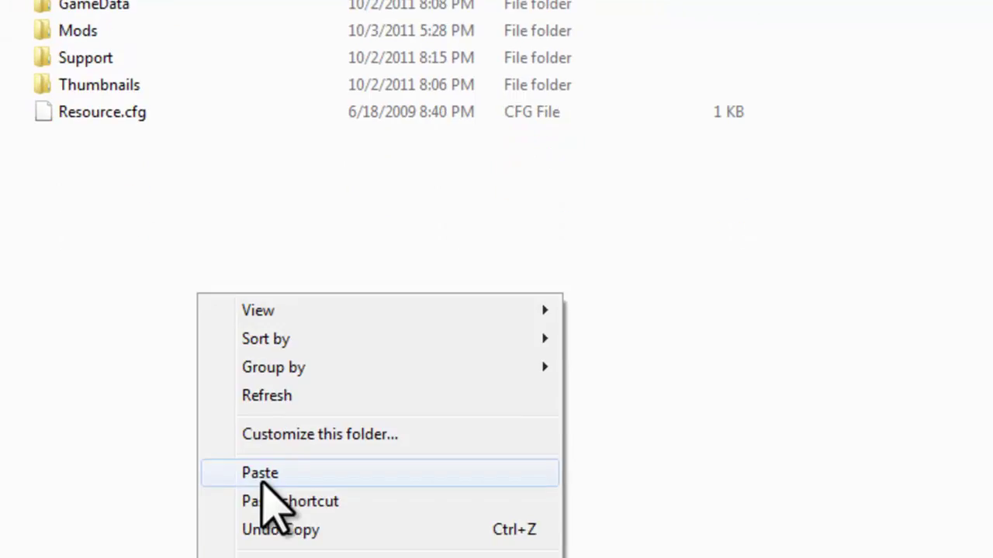
click(132, 250)
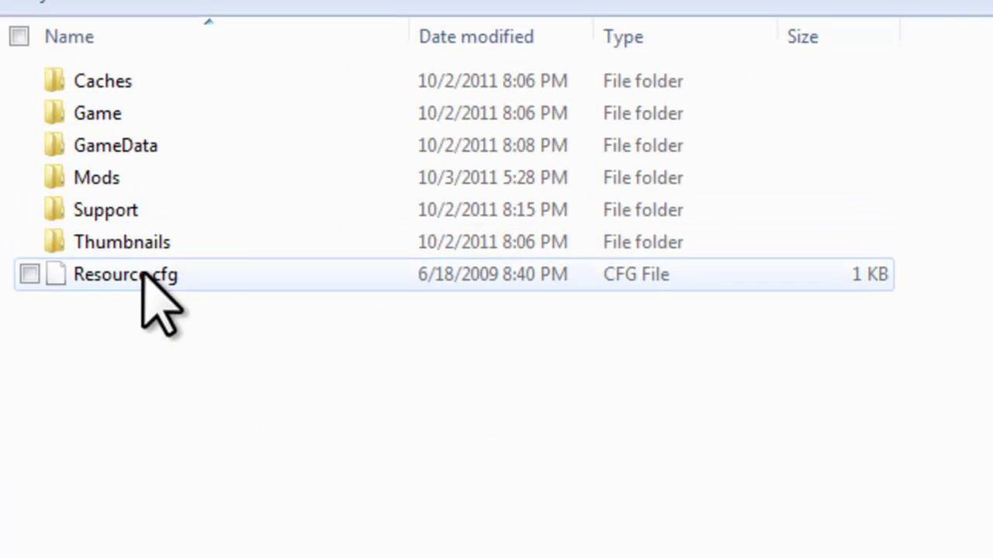
Step: Open Packages inside Late Night's Mods folder and select all of its contents
click(124, 198)
double_click(116, 186)
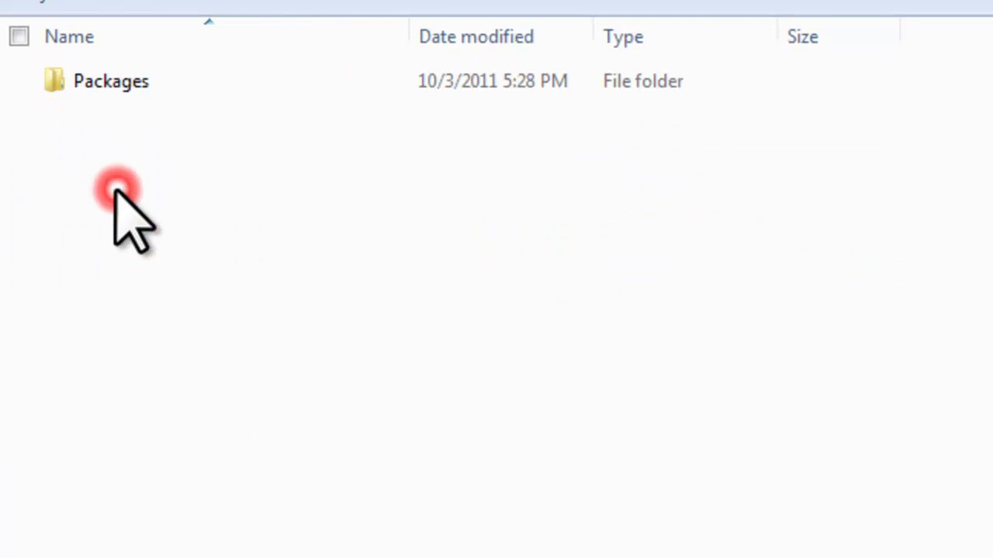
double_click(124, 86)
key(ctrl+a)
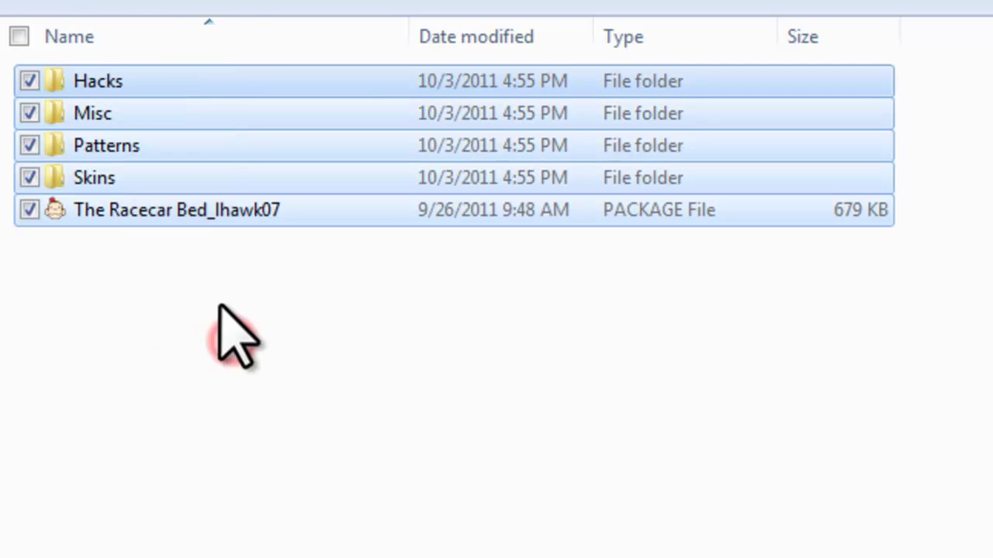
Step: Clear the selection in Packages and go back up to The Sims 3 Late Night folder
click(284, 543)
key(BackSpace)
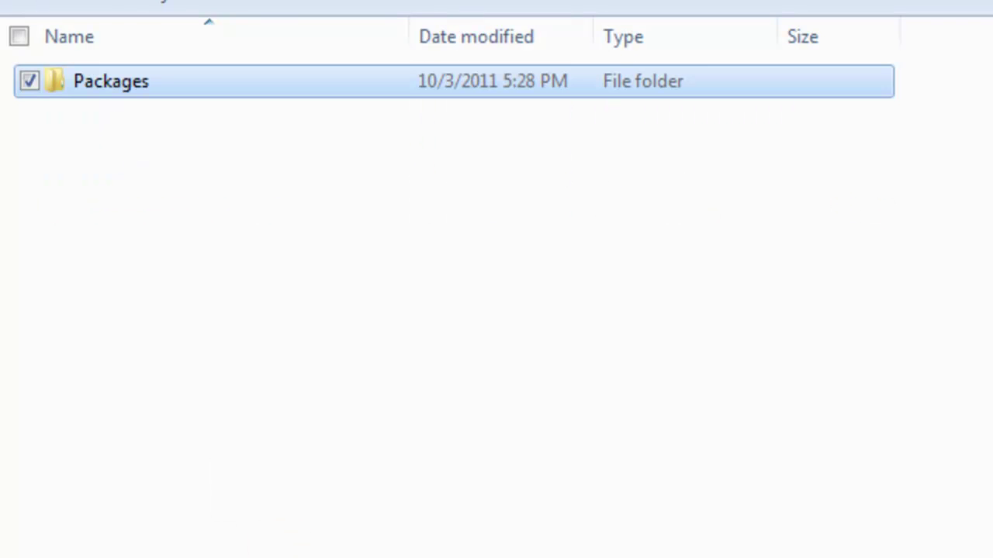
key(BackSpace)
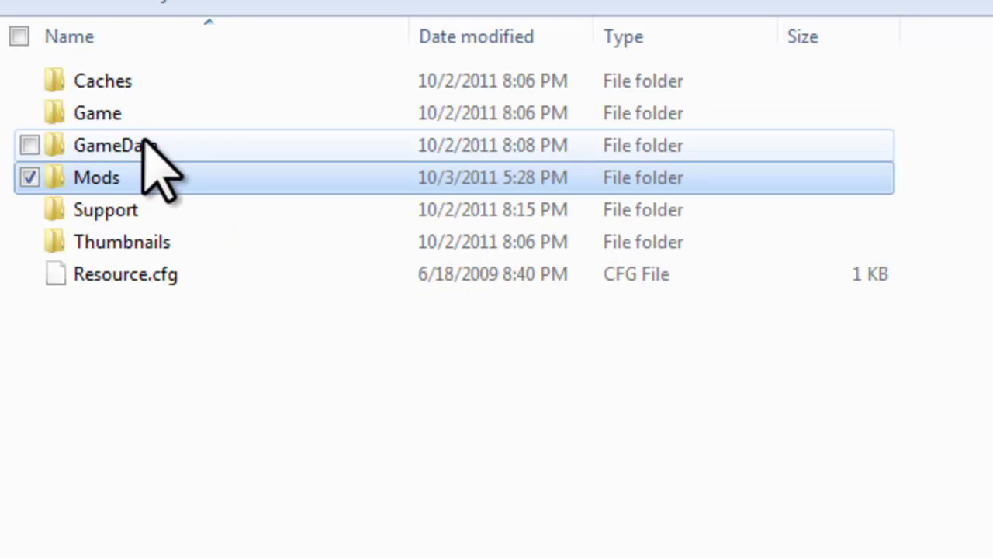
Step: Open the Bin folder inside Game, select the TS3EP03 application and show its file options, dismissing them without a choice
double_click(98, 113)
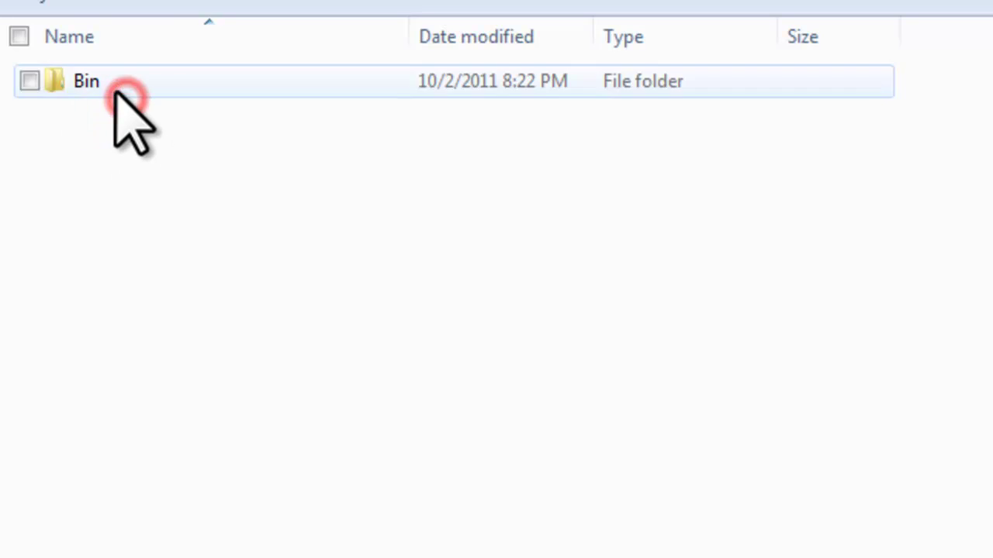
double_click(116, 93)
scroll(466, 311, down, 2)
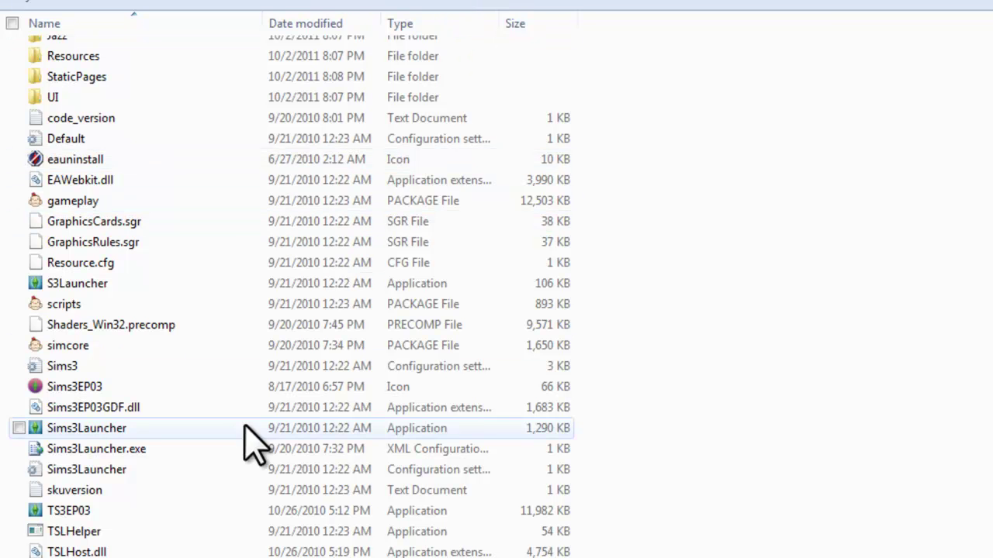
click(66, 511)
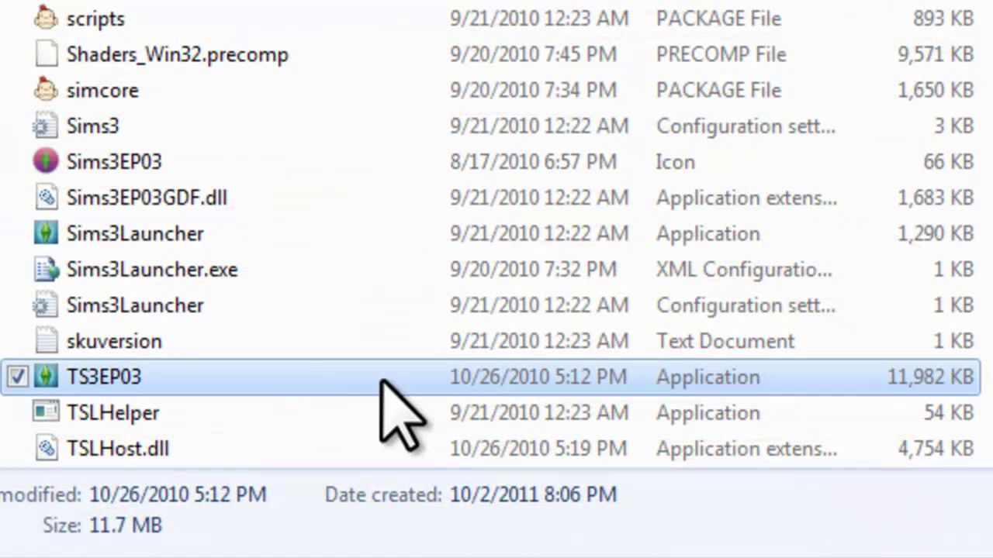
right_click(294, 371)
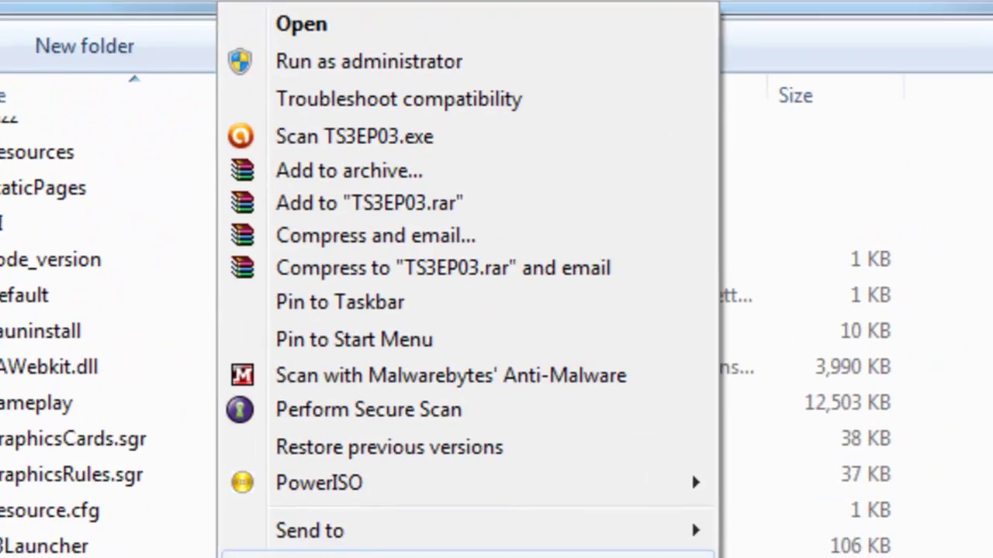
mouse_move(629, 204)
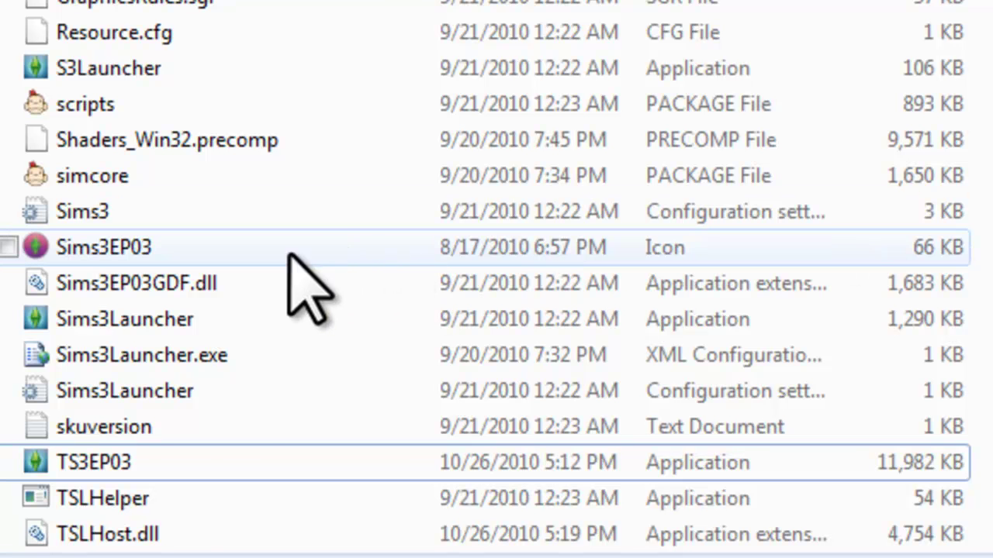
Step: Open the properties of the TS3EP03 application, view its General, Details and Security information, and close them without changes
mouse_move(13, 463)
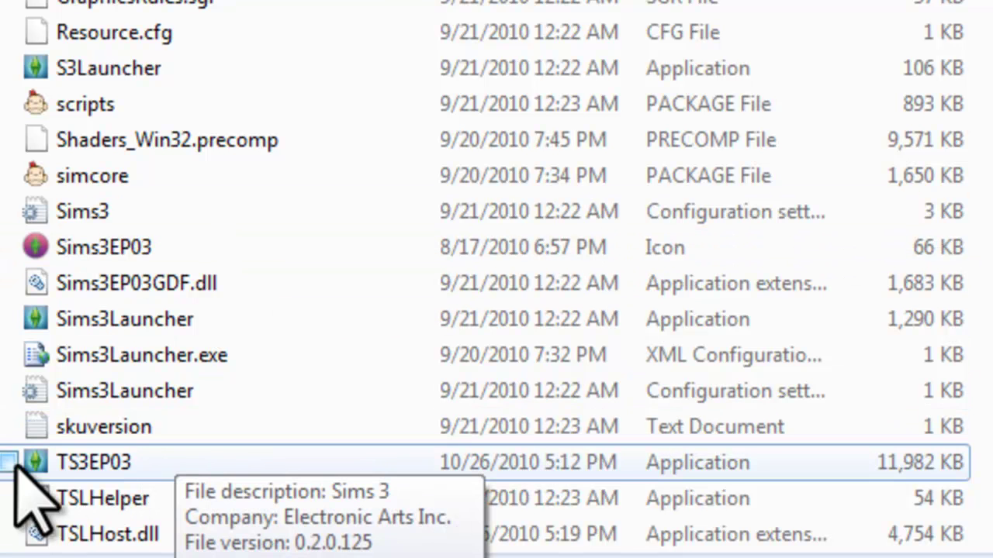
click(66, 463)
right_click(68, 463)
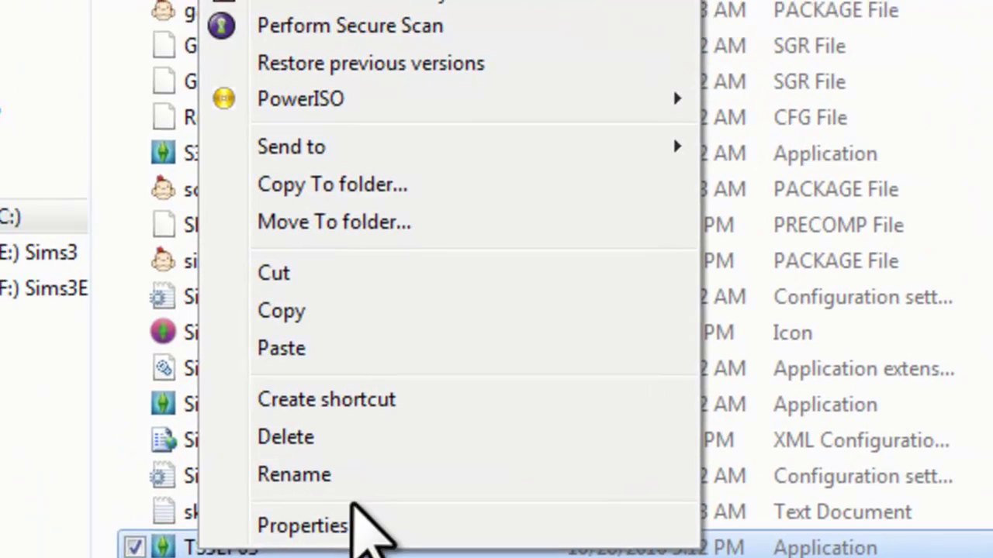
click(233, 439)
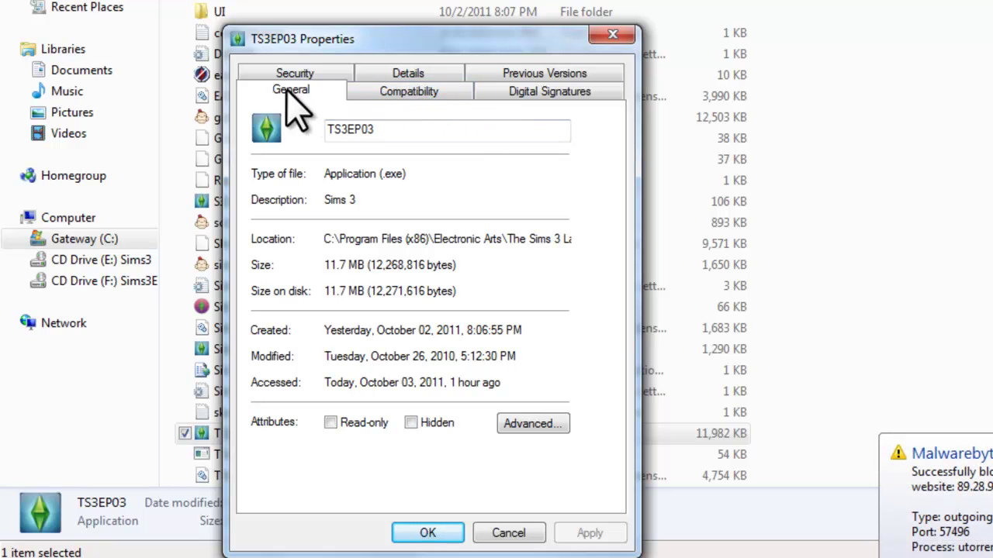
click(326, 77)
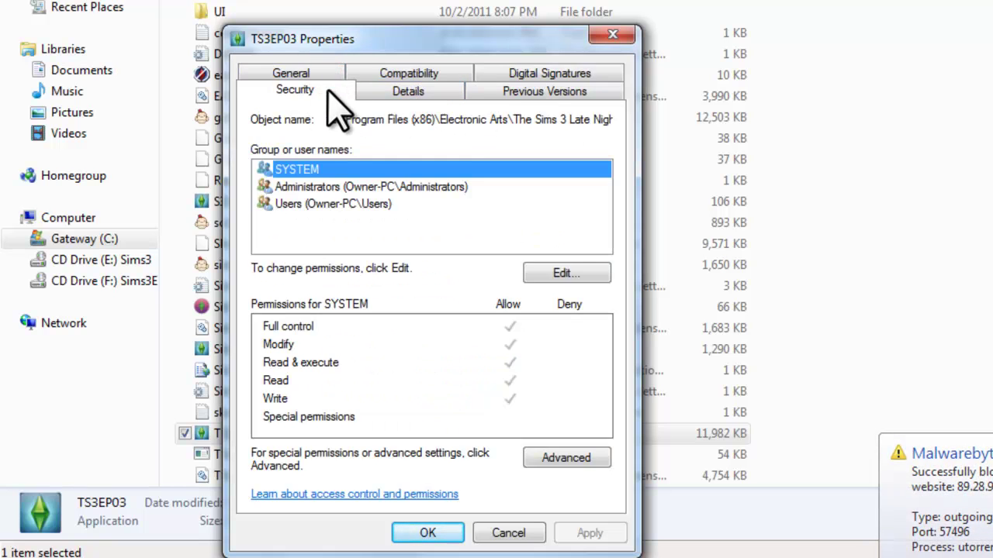
click(388, 97)
click(302, 92)
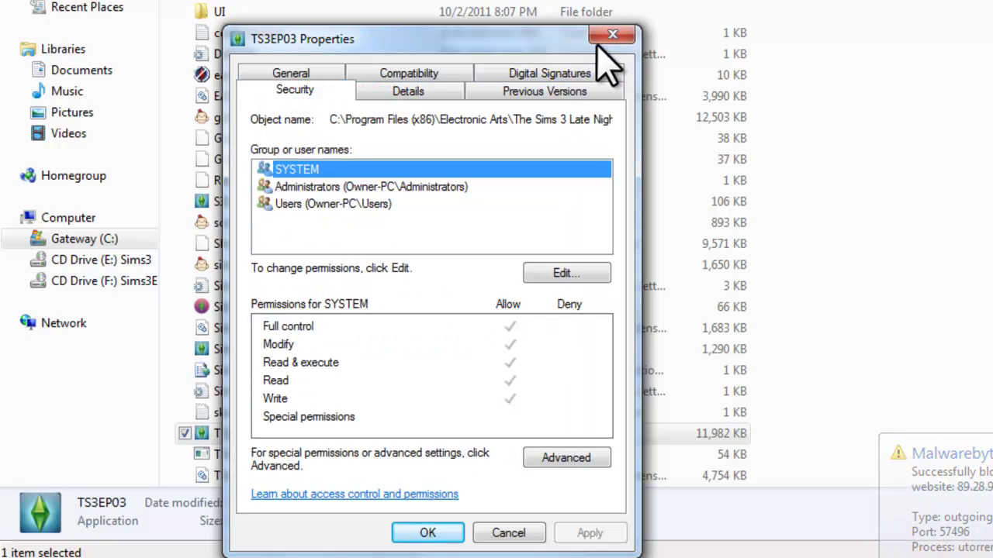
click(612, 34)
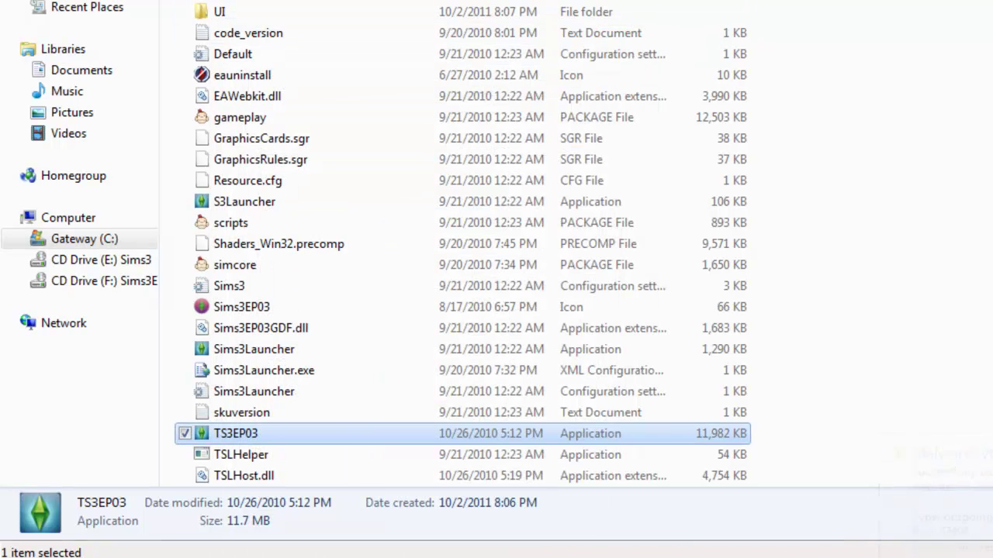
Step: Select the Sims3EP03 icon file and then the TS3EP03 application in the Bin folder
click(254, 308)
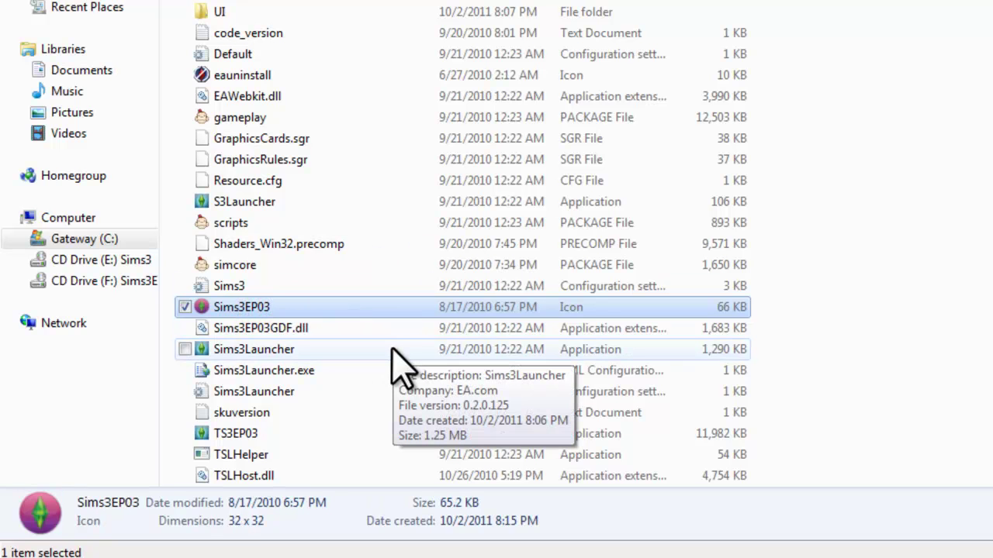
click(270, 434)
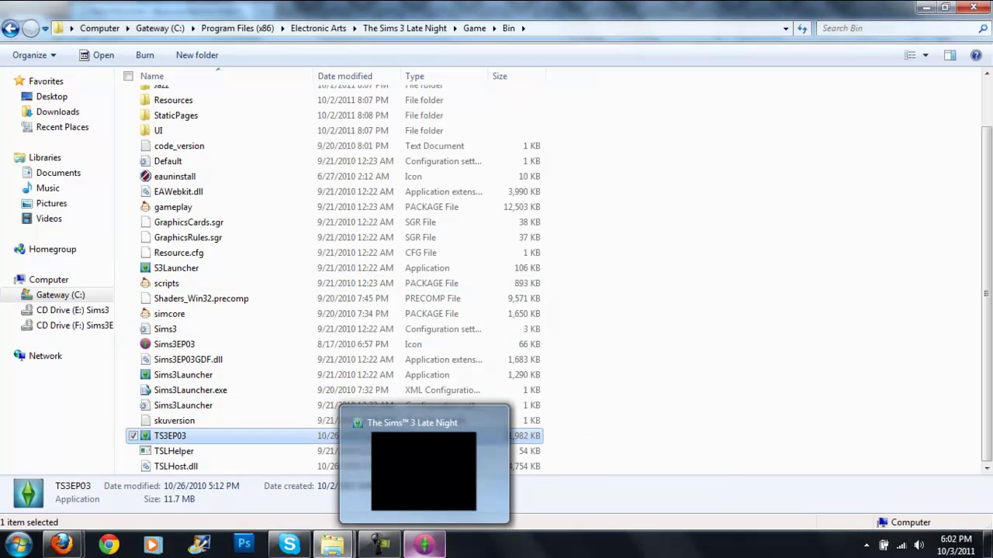
click(380, 545)
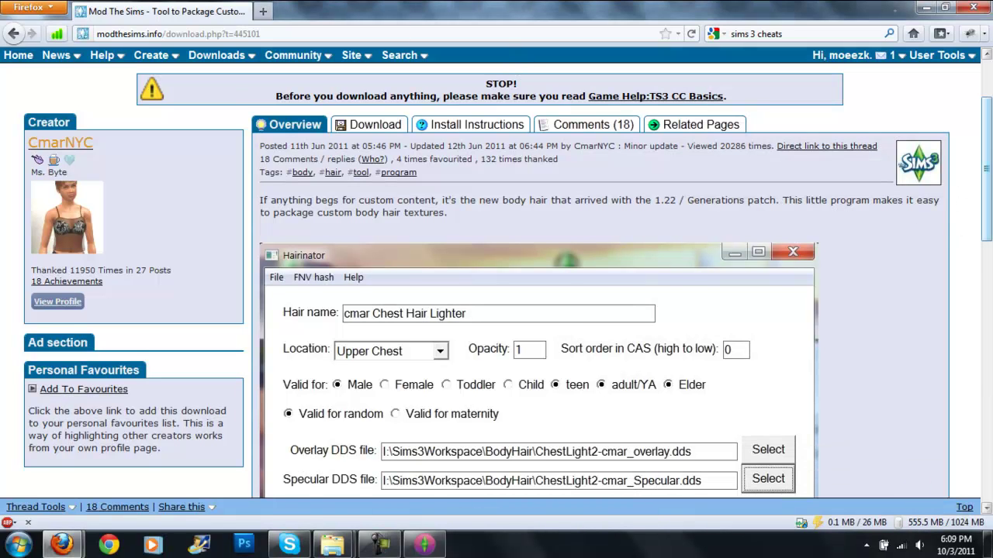
Step: Look through the overview of the custom body hair packaging tool on its Mod The Sims download page
scroll(989, 204, up, 1)
scroll(990, 205, down, 3)
scroll(990, 204, up, 3)
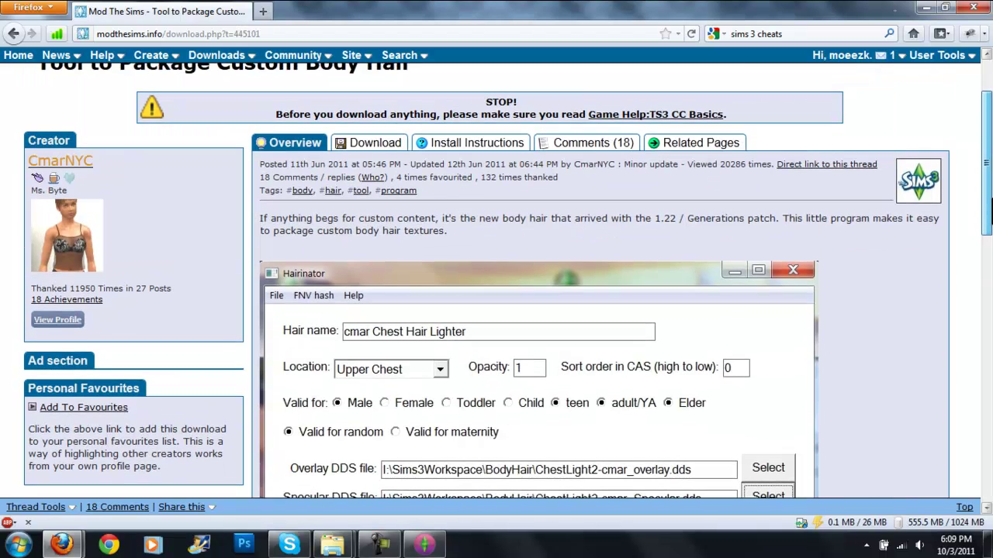
drag(989, 205, 991, 250)
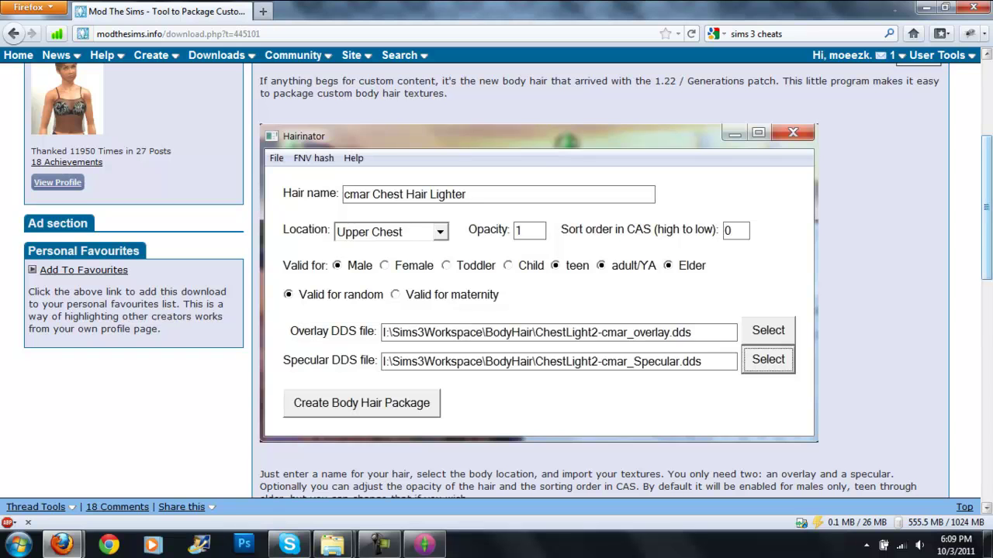
scroll(986, 220, down, 1)
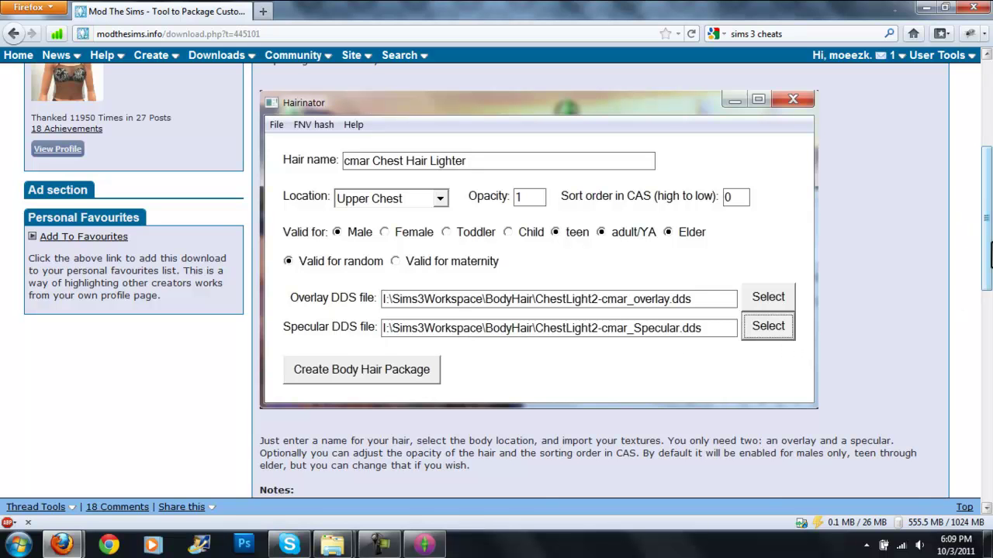
scroll(988, 242, down, 1)
scroll(988, 240, up, 5)
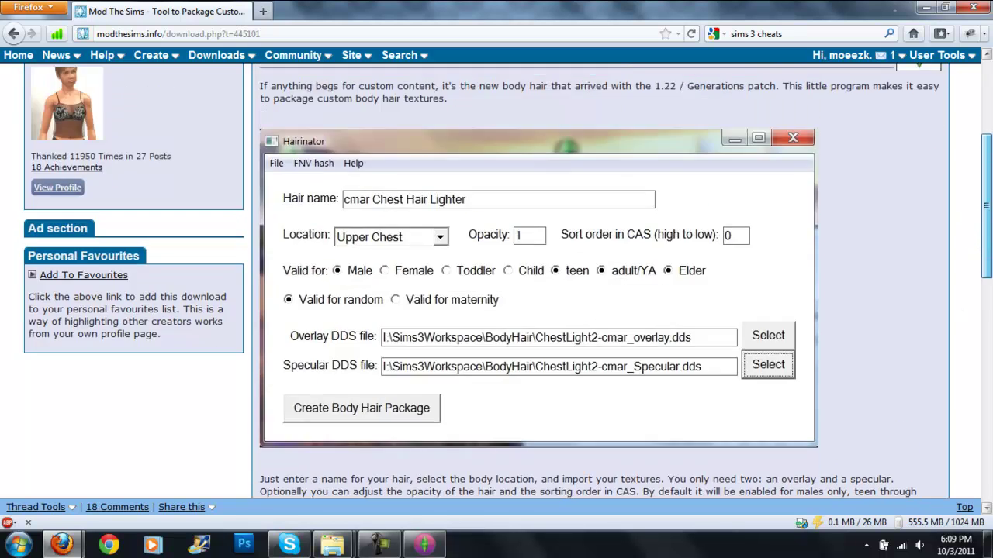
drag(989, 190, 990, 255)
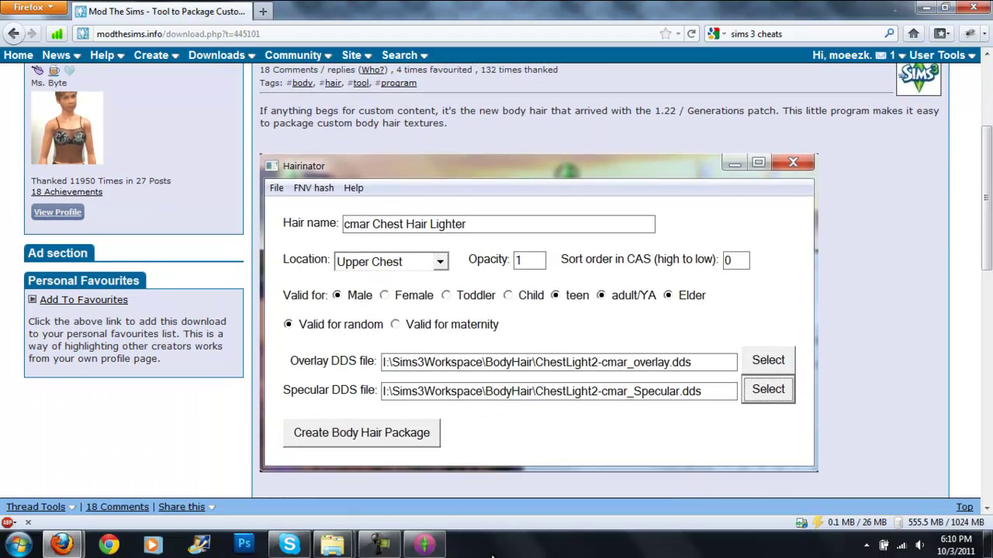
Step: Switch to the running The Sims 3 Late Night game
mouse_move(436, 551)
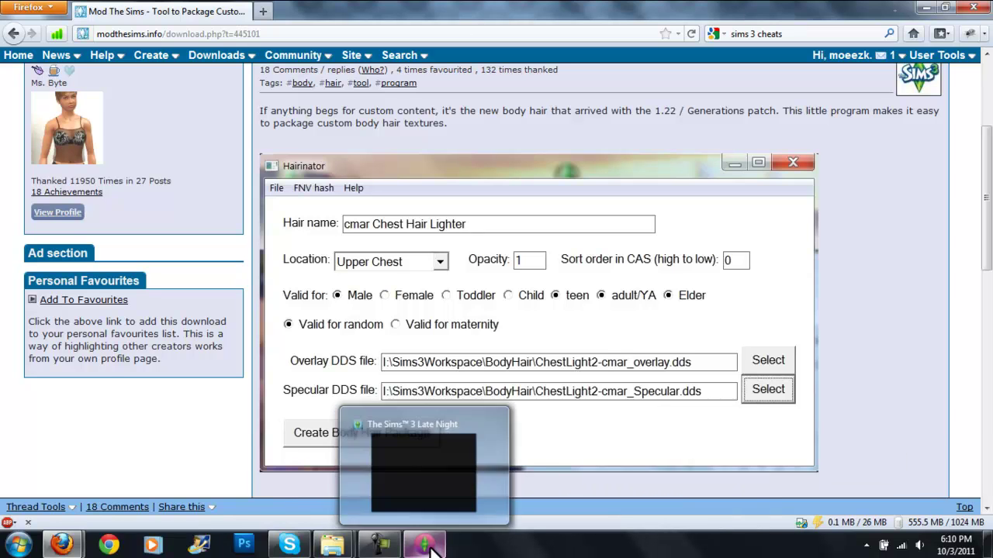
click(425, 547)
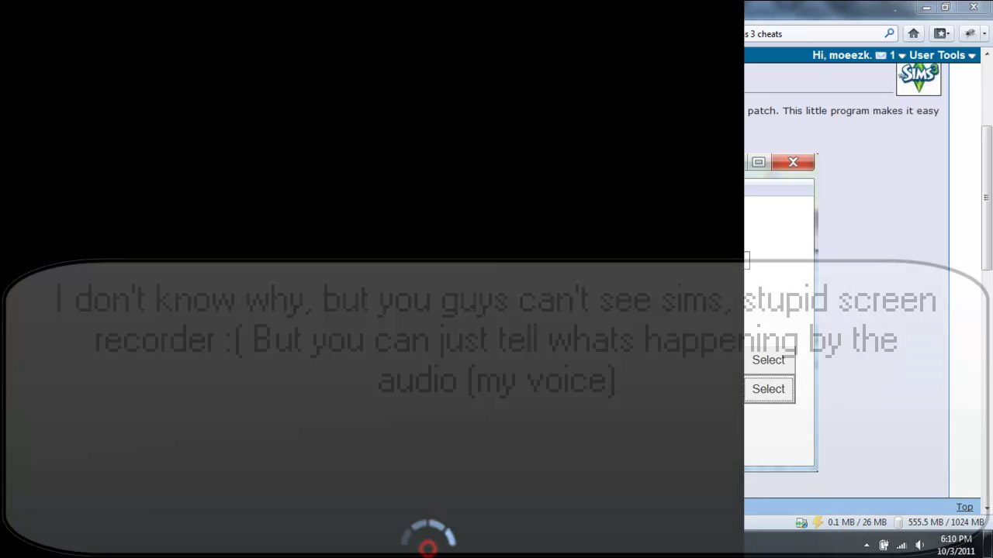